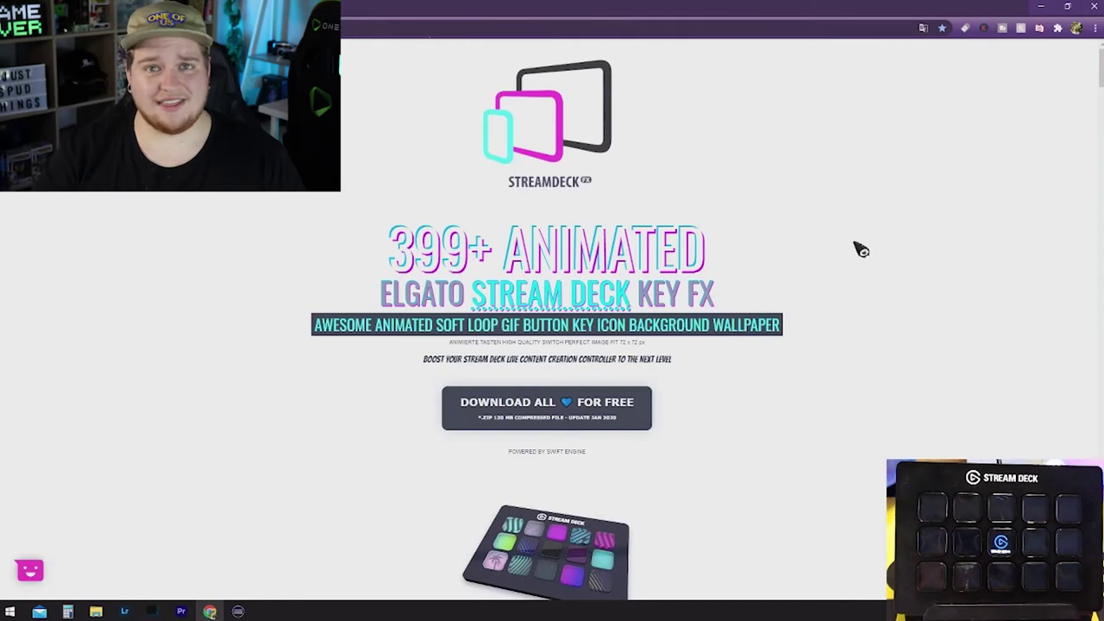
# - Look through the animated key background categories on the Streamdeck FX page, from Pulse through Trace Lines to Layer Profile Switch
pyautogui.scroll(-5, 861, 249)
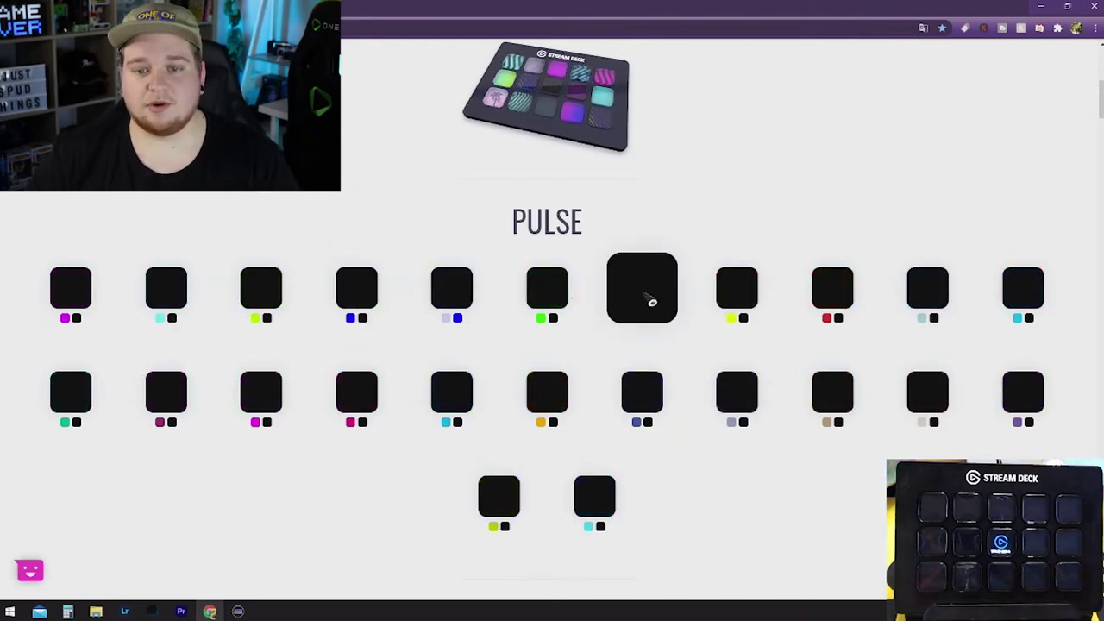
pyautogui.scroll(-4, 665, 362)
pyautogui.scroll(-7, 604, 388)
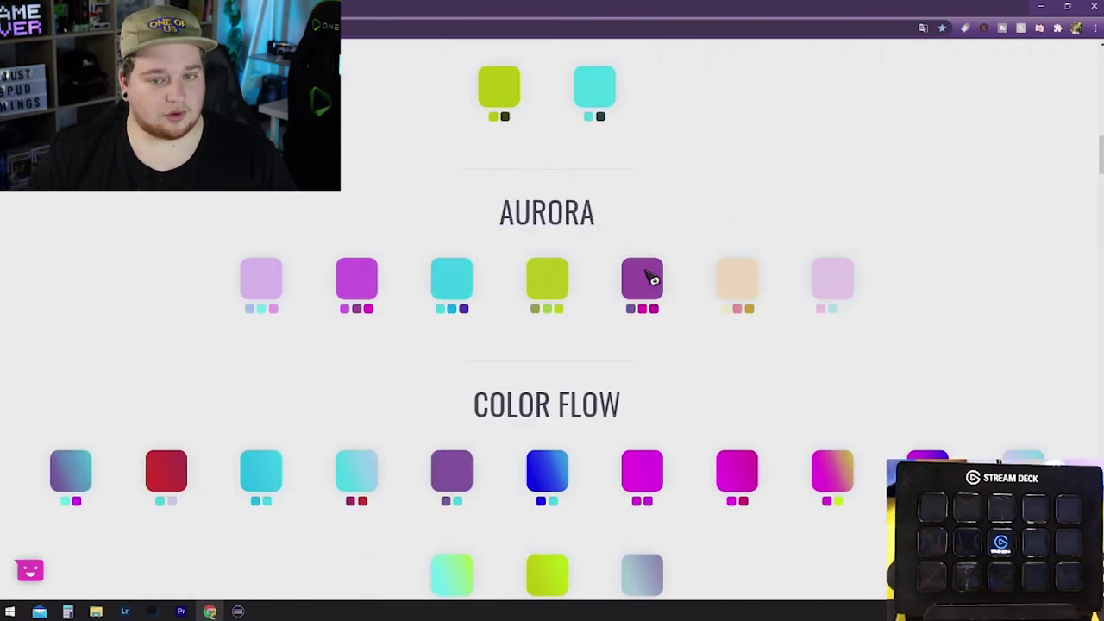
pyautogui.scroll(-9, 659, 266)
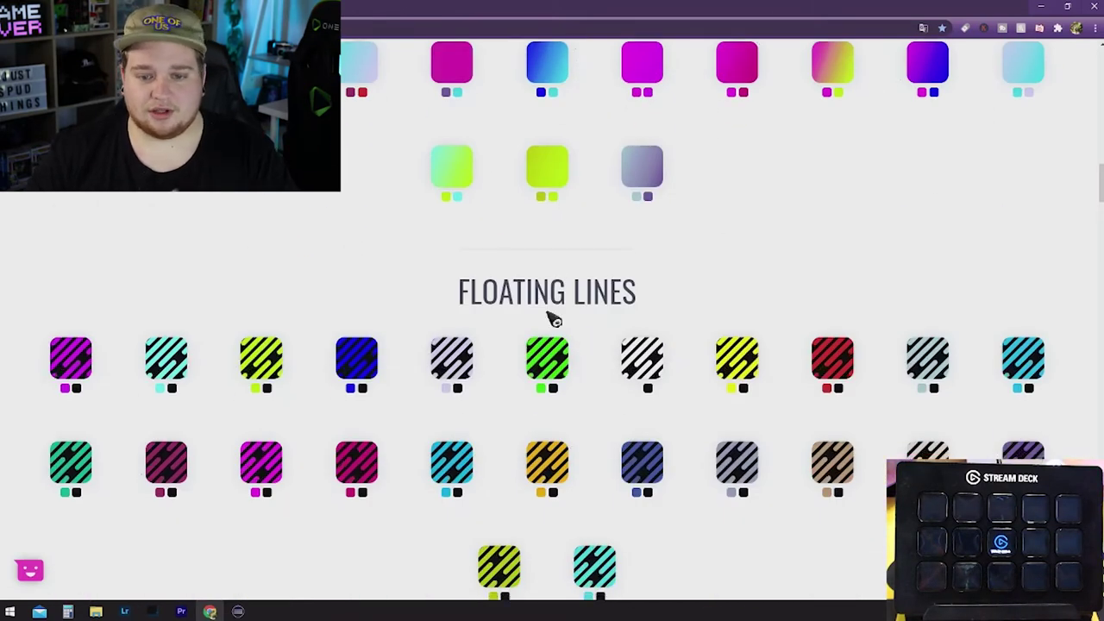
pyautogui.scroll(-5, 527, 305)
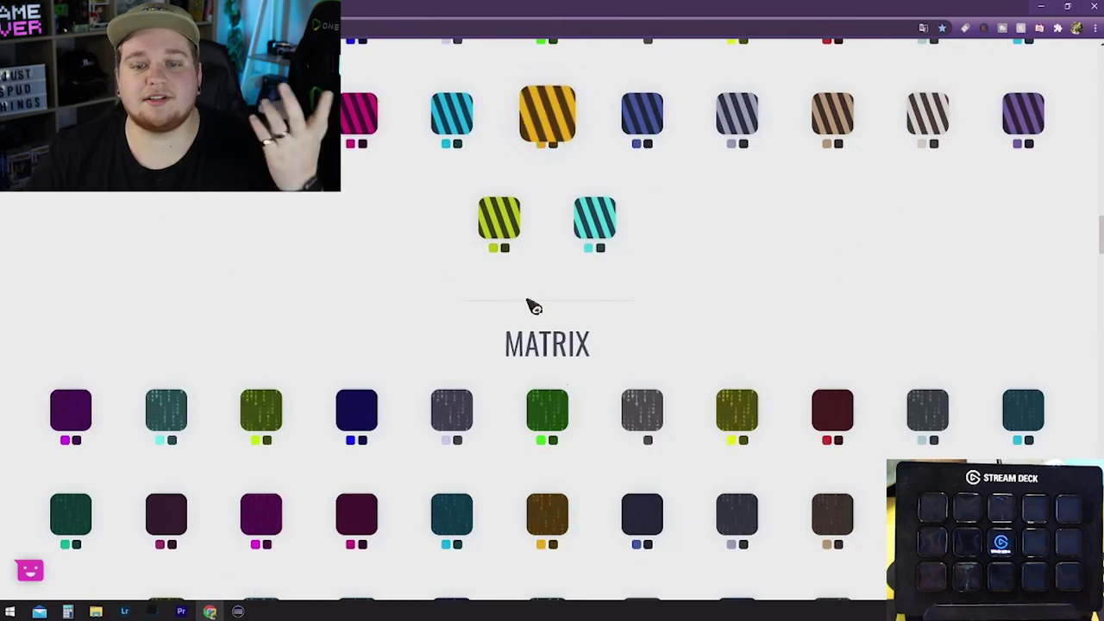
pyautogui.scroll(-11, 568, 378)
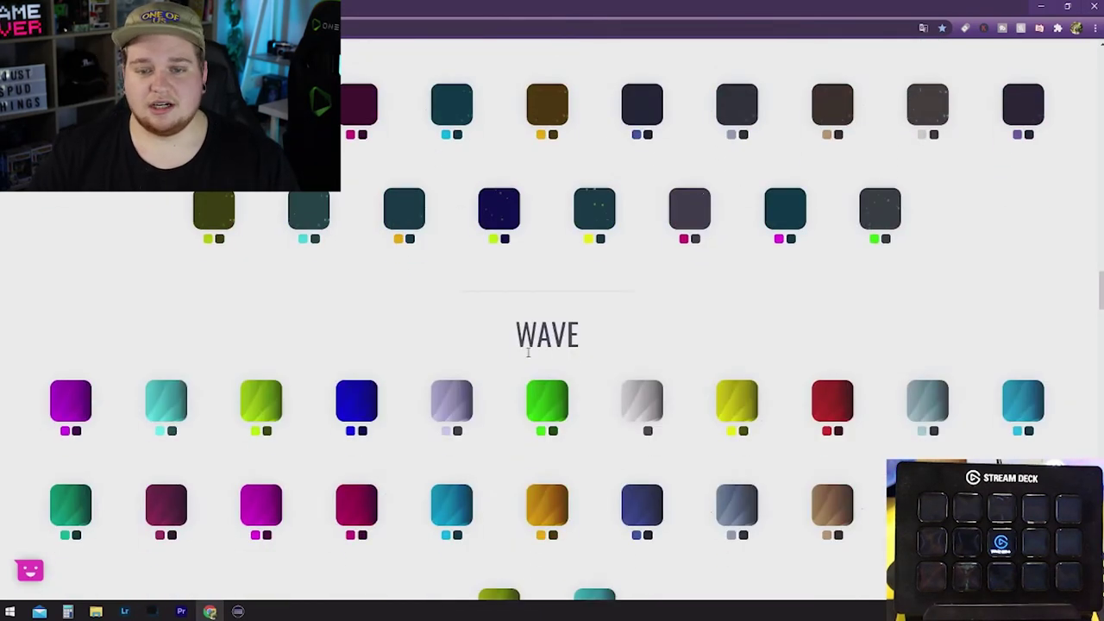
pyautogui.scroll(-8, 598, 351)
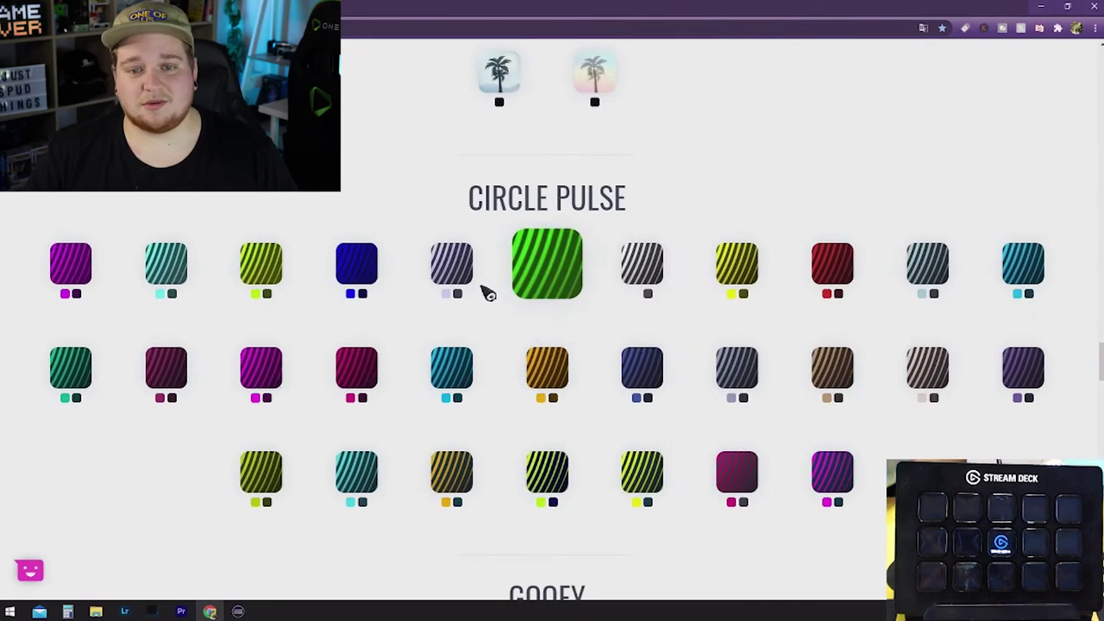
pyautogui.scroll(-4, 734, 155)
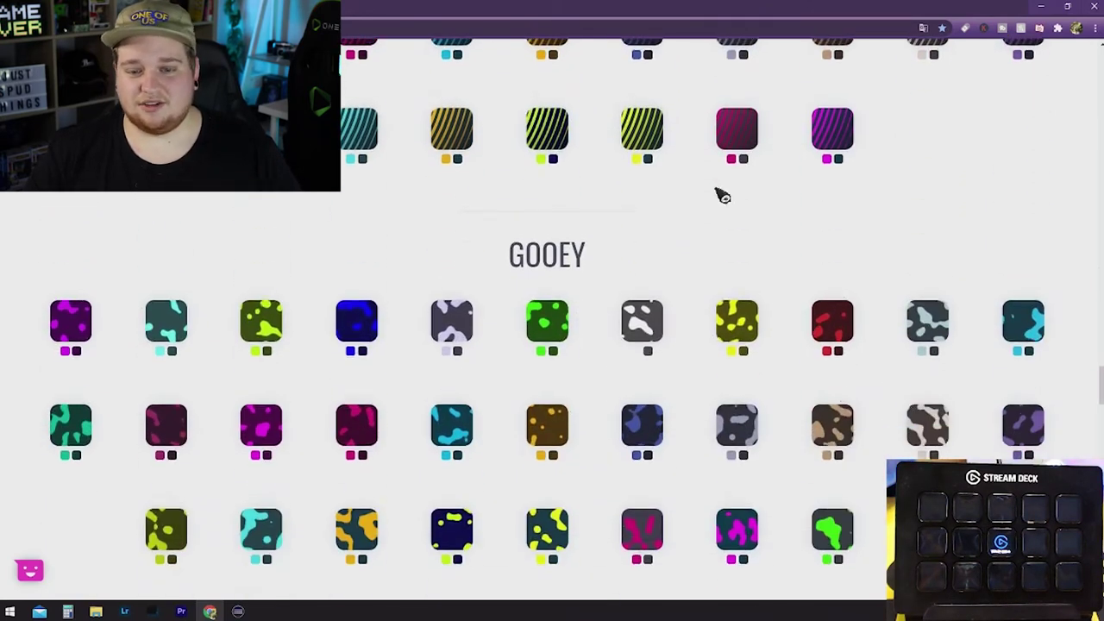
pyautogui.scroll(-2, 569, 345)
pyautogui.scroll(-2, 539, 387)
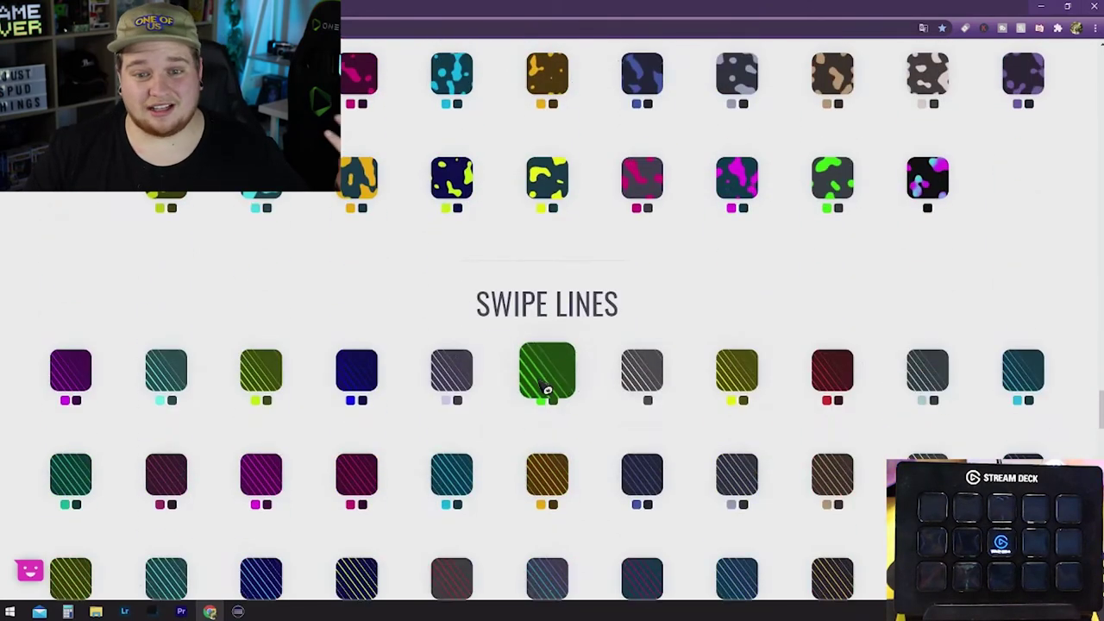
pyautogui.scroll(-3, 552, 320)
pyautogui.scroll(-4, 535, 293)
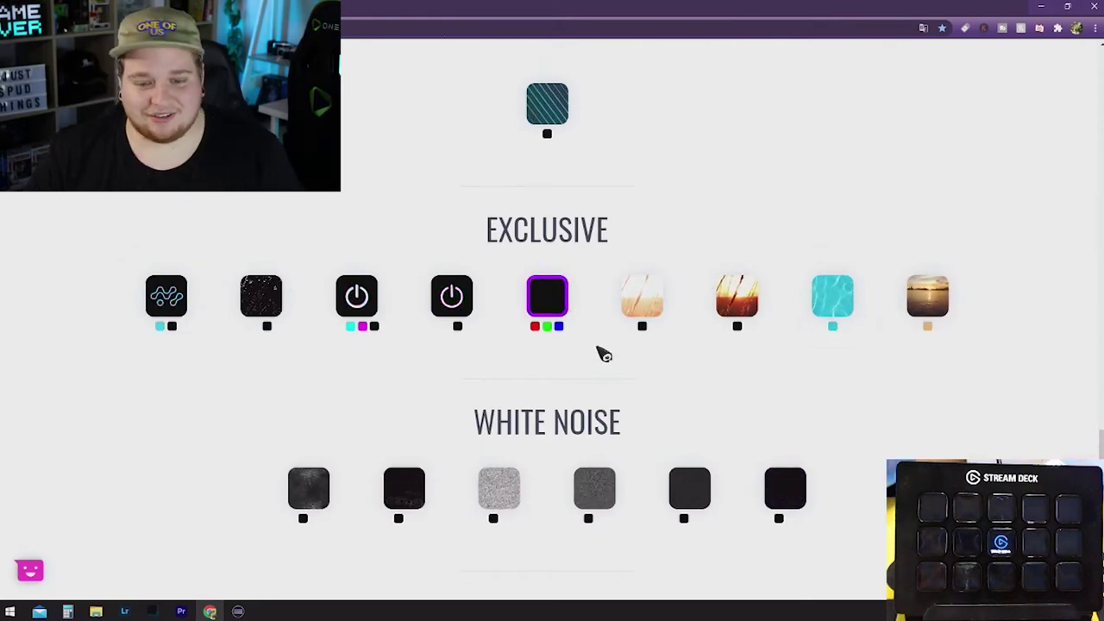
pyautogui.scroll(-5, 610, 355)
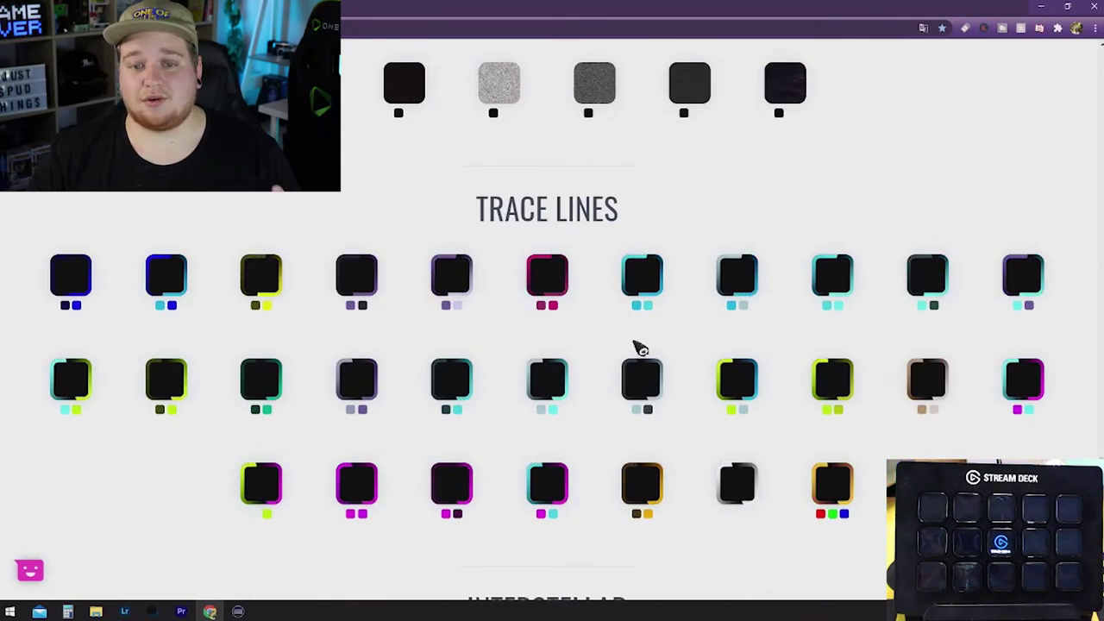
pyautogui.scroll(-5, 636, 349)
pyautogui.scroll(-9, 670, 364)
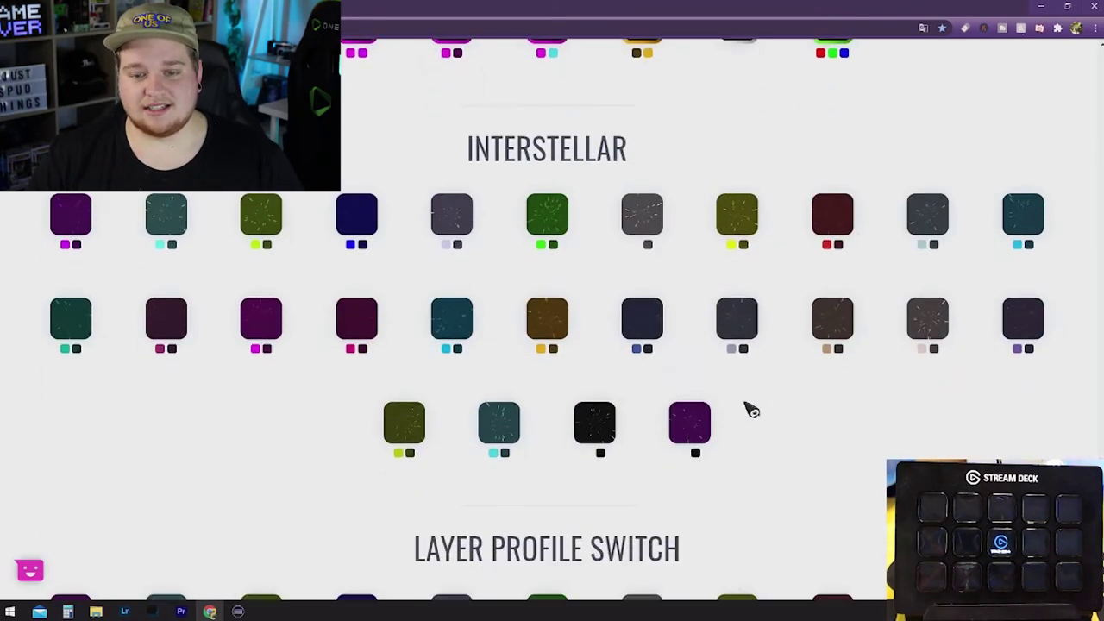
pyautogui.scroll(-2, 907, 227)
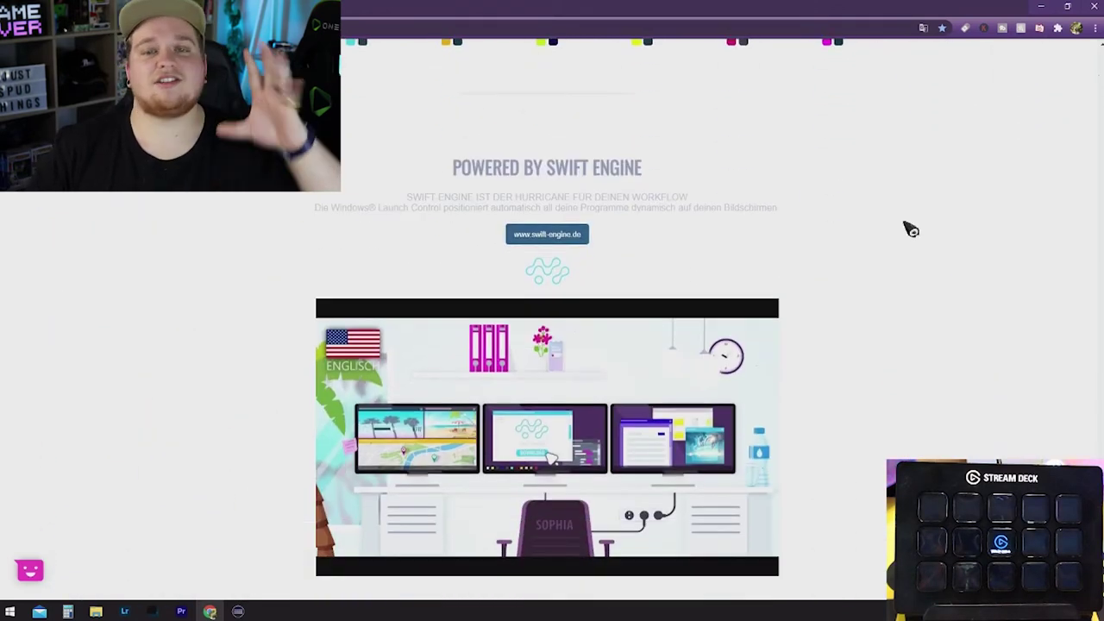
pyautogui.scroll(4, 897, 249)
pyautogui.scroll(4, 884, 232)
pyautogui.scroll(7, 884, 233)
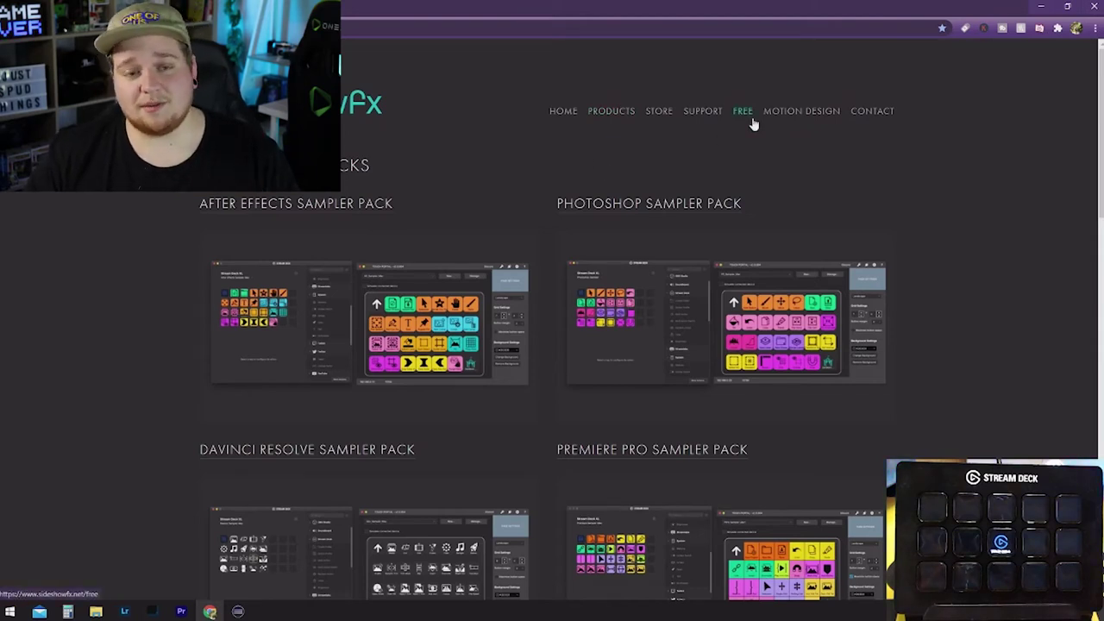
# - Look through the SideshowFX free page, from the application sampler packs down to the Stream Deck animated wallpapers
pyautogui.scroll(-2, 537, 278)
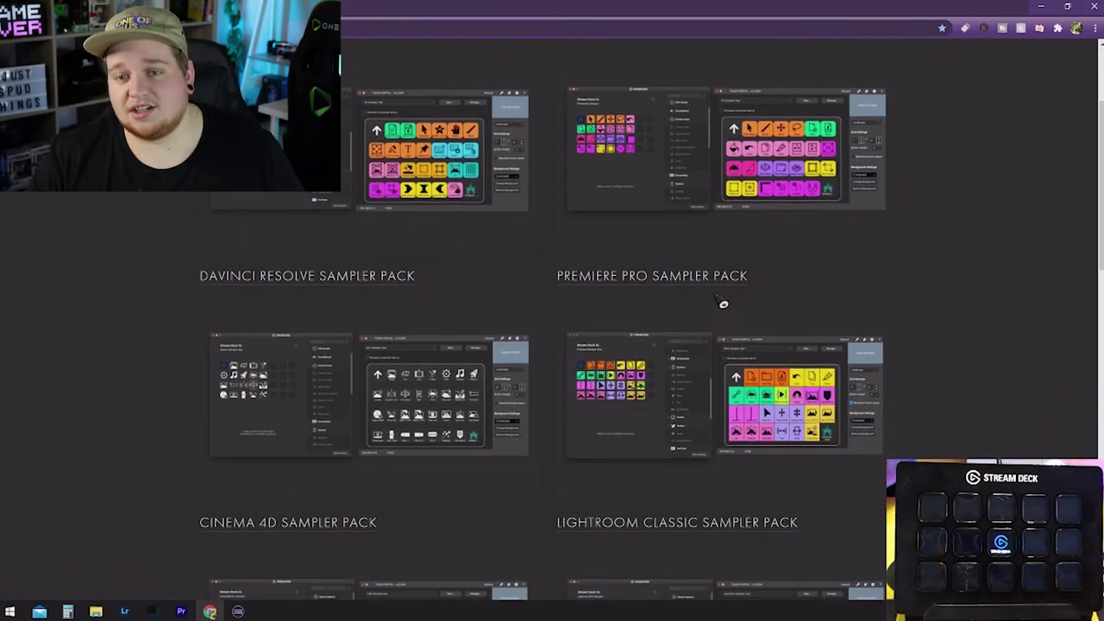
pyautogui.scroll(1, 724, 304)
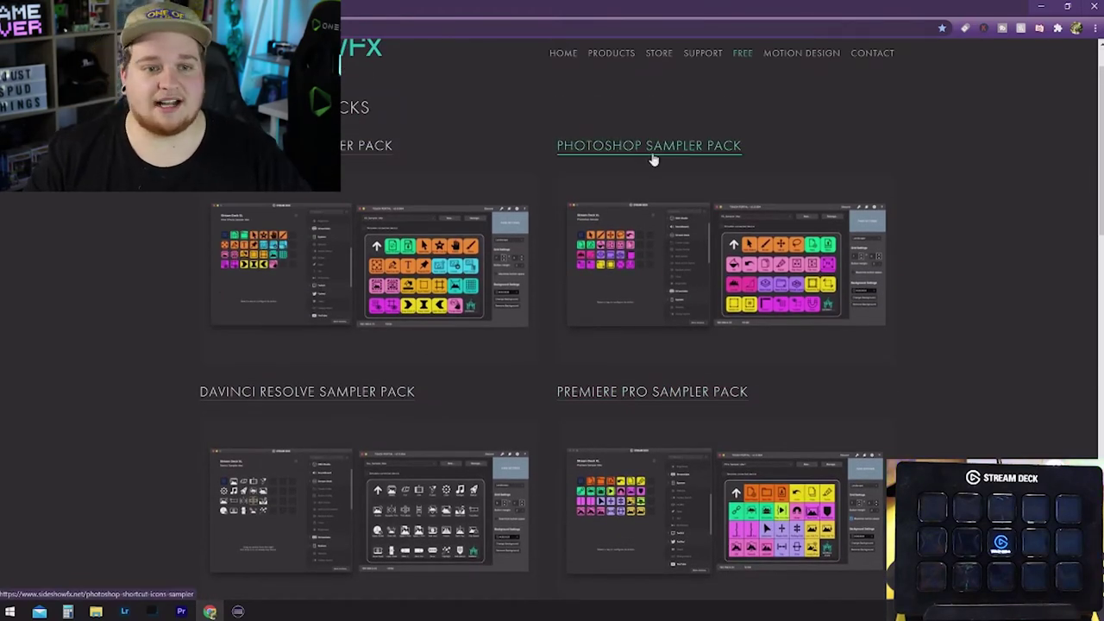
pyautogui.scroll(-2, 310, 207)
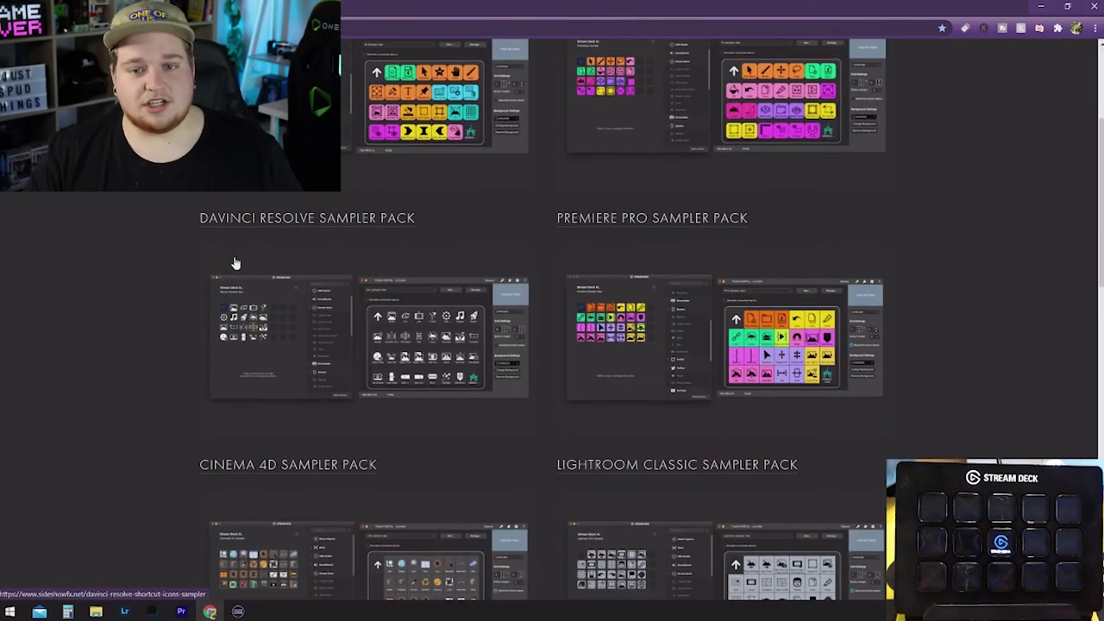
pyautogui.scroll(-7, 399, 264)
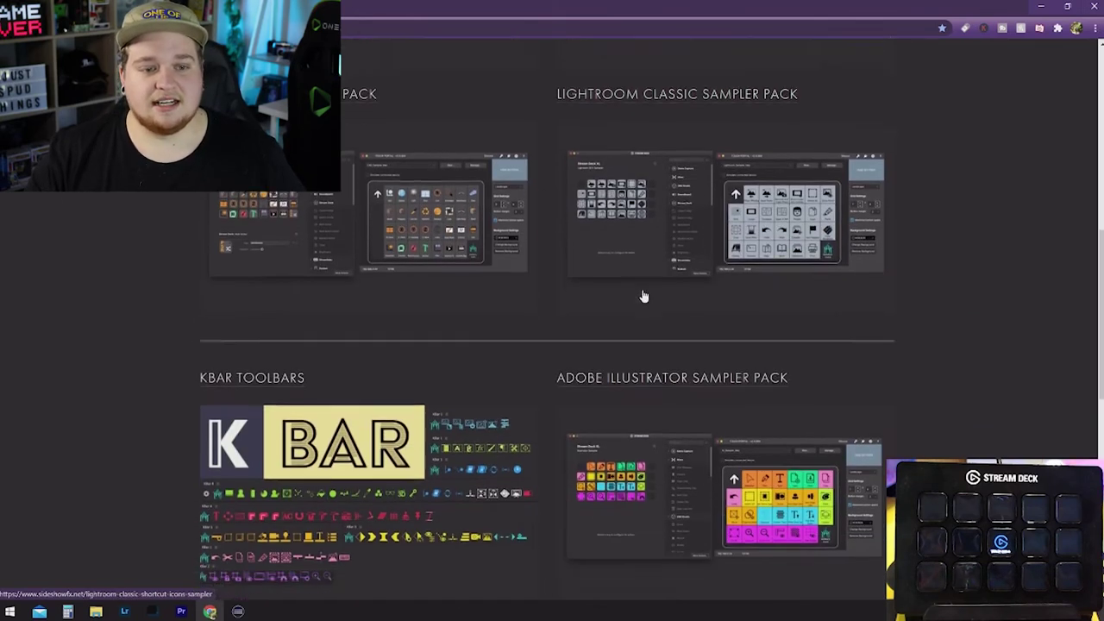
pyautogui.scroll(-2, 725, 276)
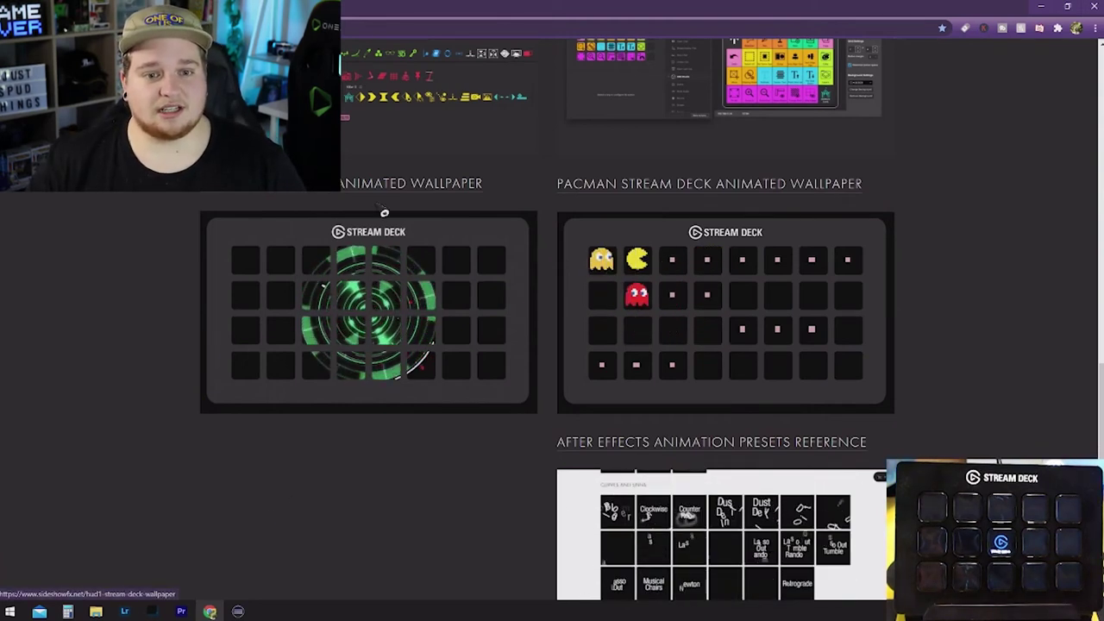
# - View the HUD1 Stream Deck wallpaper page and its download link, then leave the page
pyautogui.click(409, 218)
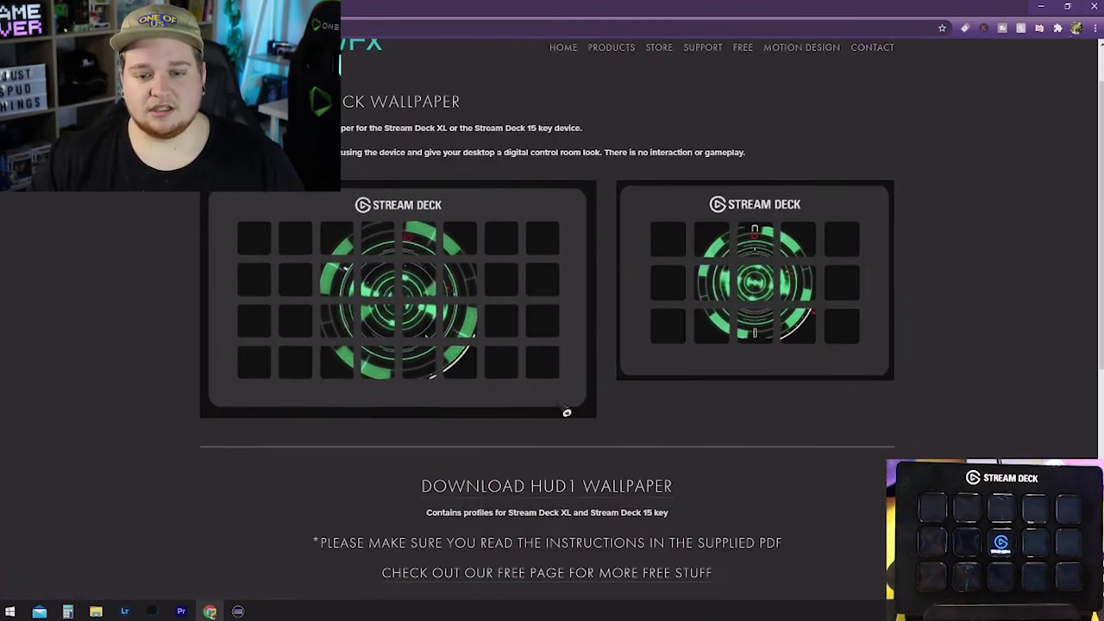
pyautogui.scroll(-1, 567, 412)
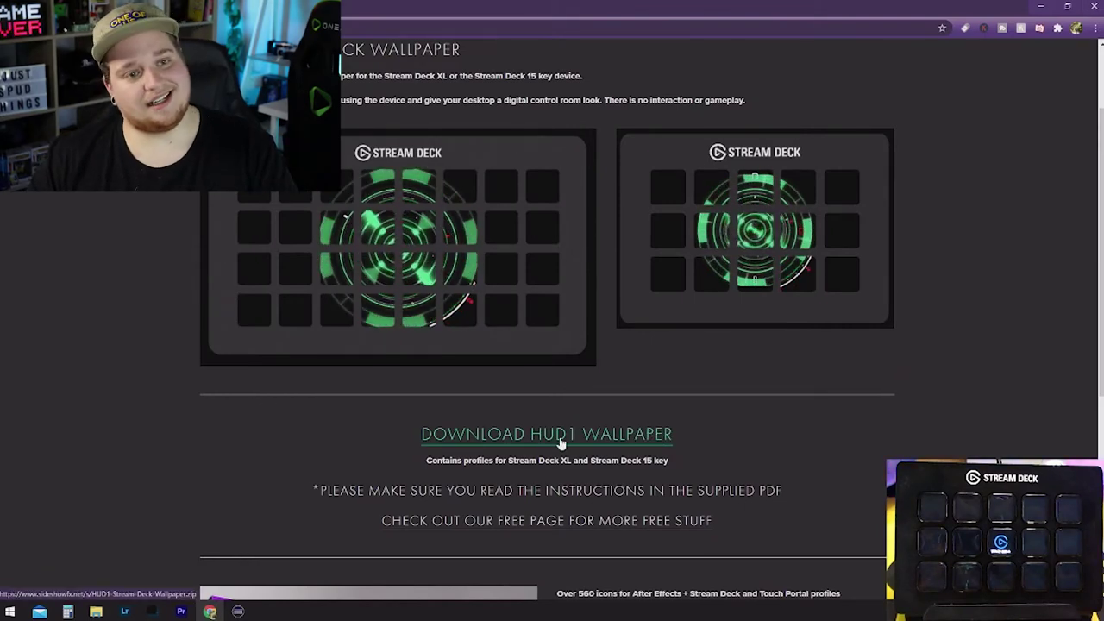
pyautogui.scroll(1, 458, 153)
pyautogui.hotkey('alt', 'Left')
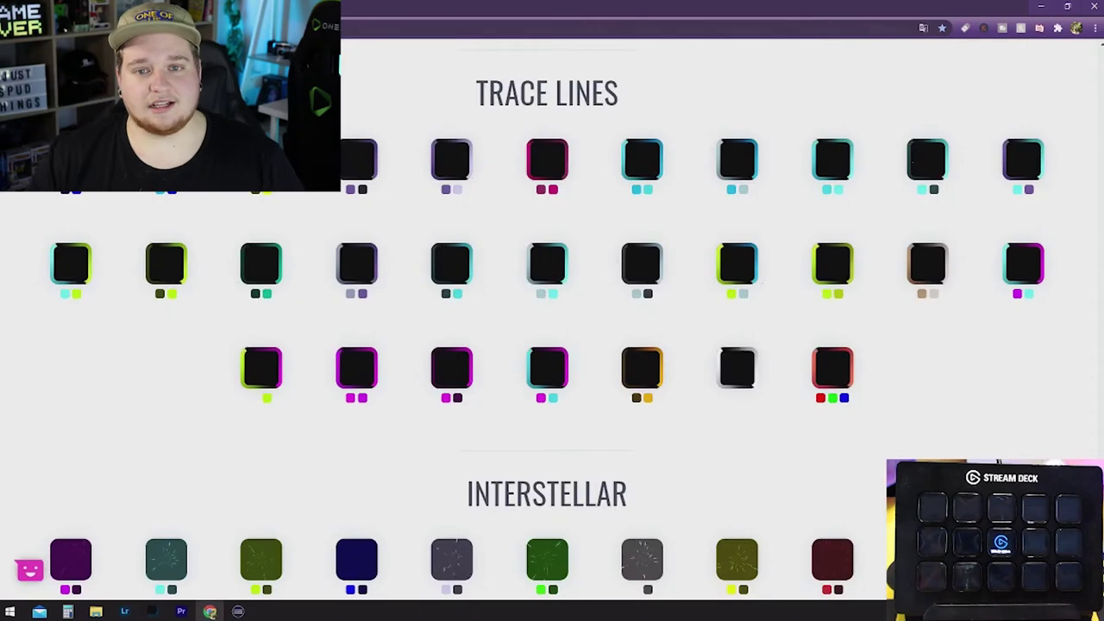
# - Review the animated key effects on the Streamdeck FX page, ending back at the free download section
pyautogui.scroll(4, 656, 251)
pyautogui.scroll(-10, 656, 251)
pyautogui.scroll(15, 656, 250)
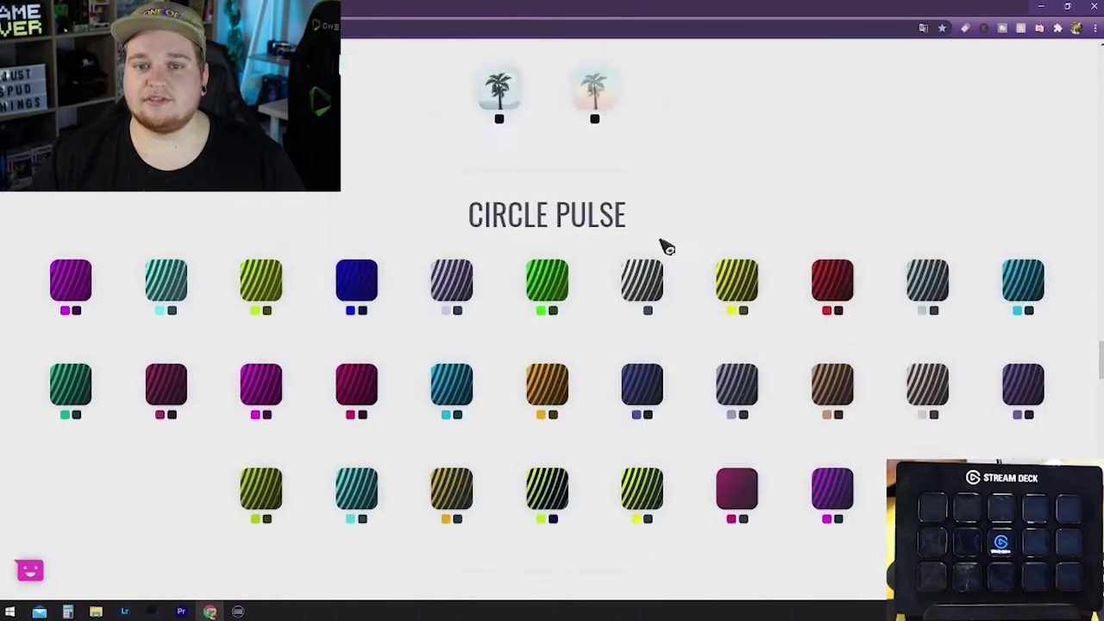
pyautogui.scroll(12, 634, 246)
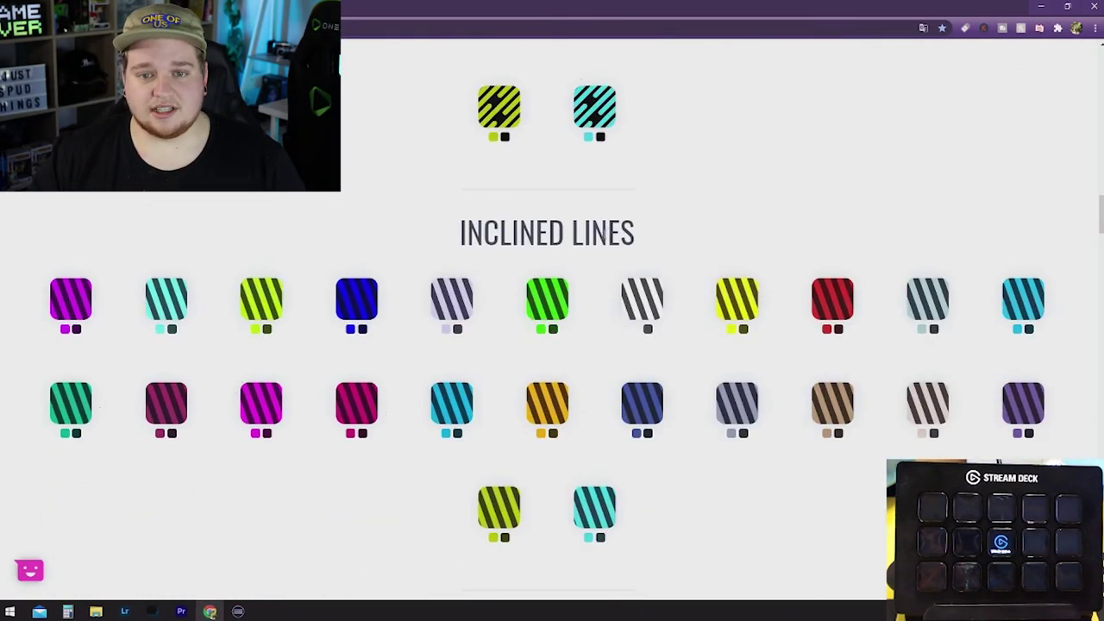
pyautogui.scroll(12, 602, 208)
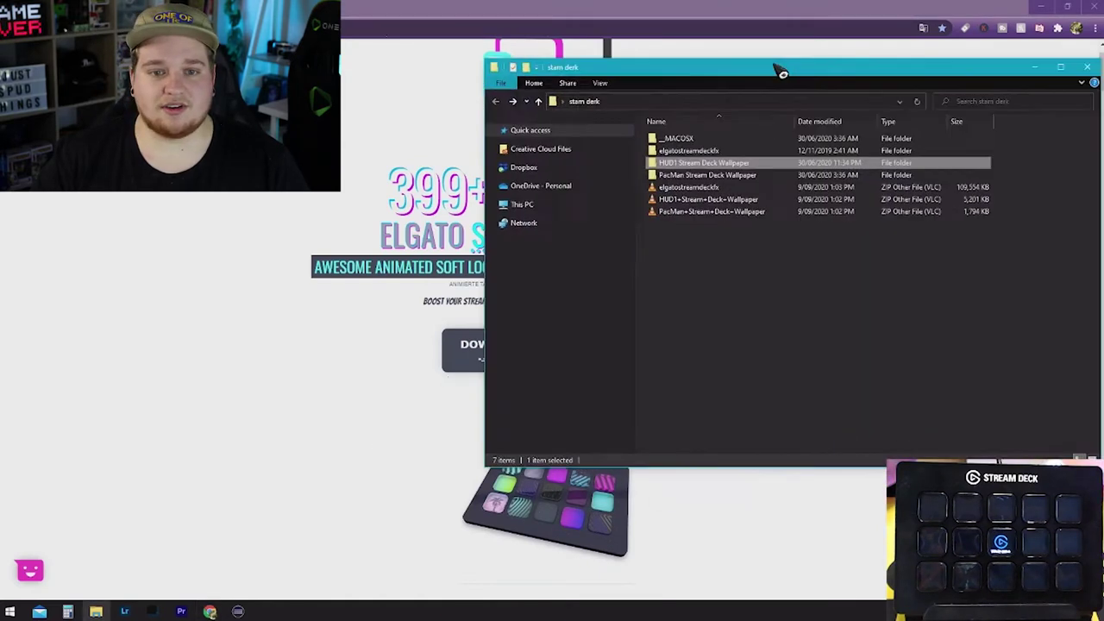
# - Check the downloaded folders in File Explorer against the free wallpapers page and open the extracted elgatostreamdeckfx folder
pyautogui.moveTo(776, 69); pyautogui.dragTo(511, 129)
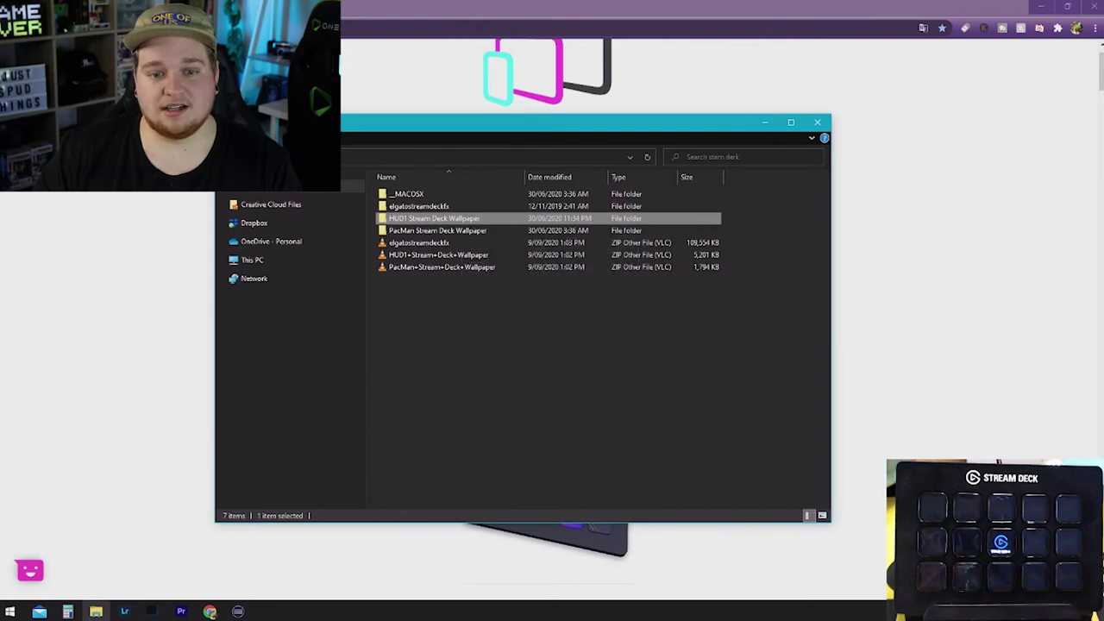
pyautogui.hotkey('alt', 'Tab')
pyautogui.scroll(-10, 431, 138)
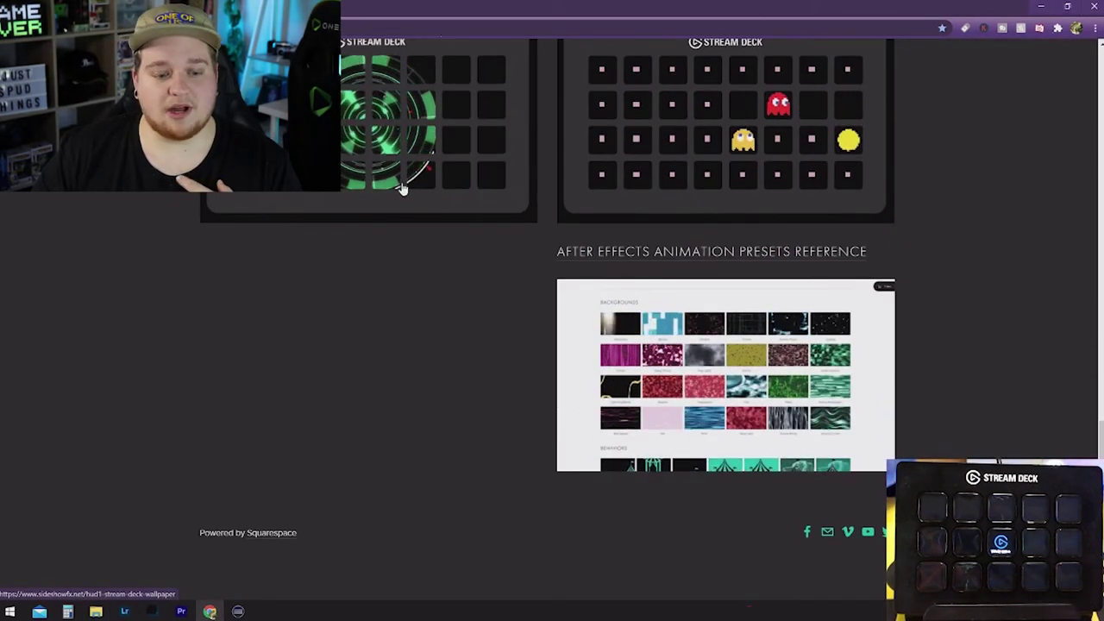
pyautogui.click(96, 612)
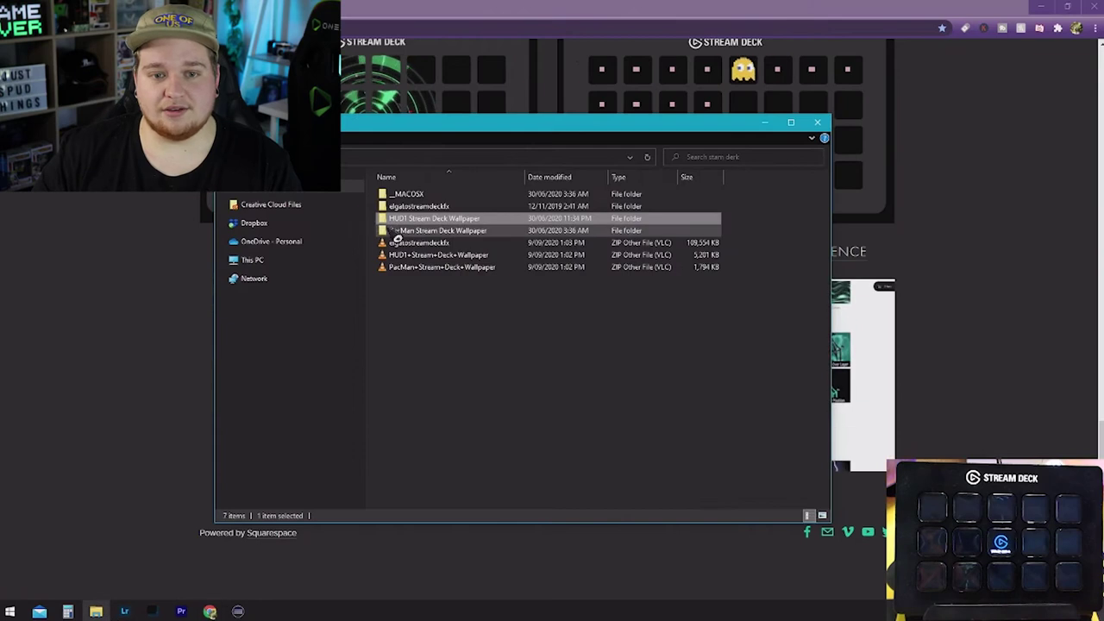
pyautogui.doubleClick(448, 207)
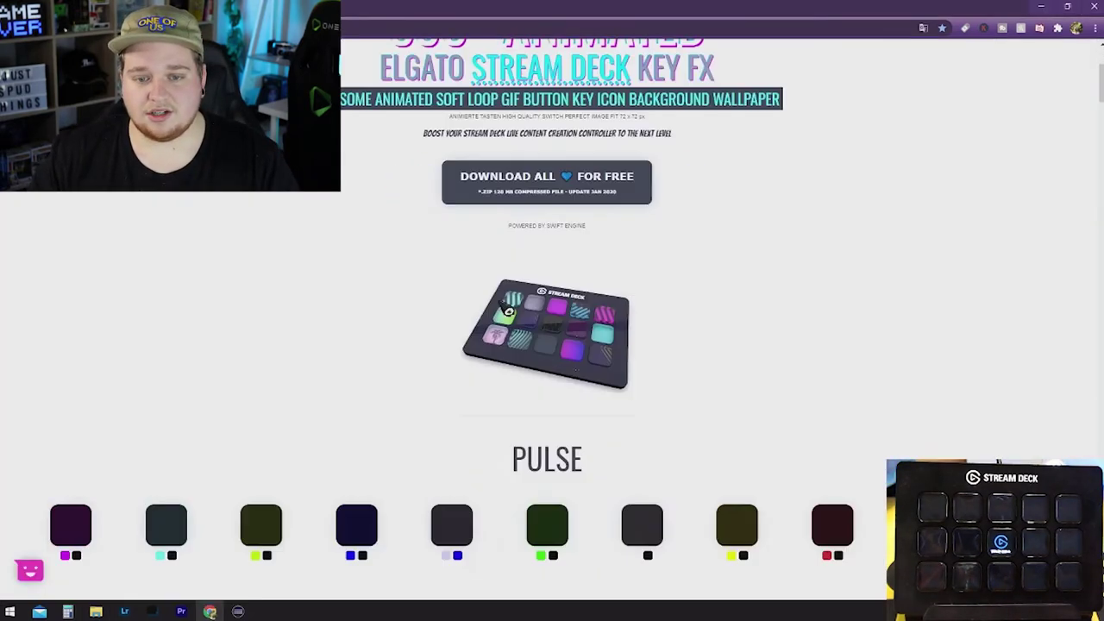
# - Examine the Pulse, Soft Pulse and Aurora categories on the Streamdeck FX page in the browser
pyautogui.scroll(-7, 516, 326)
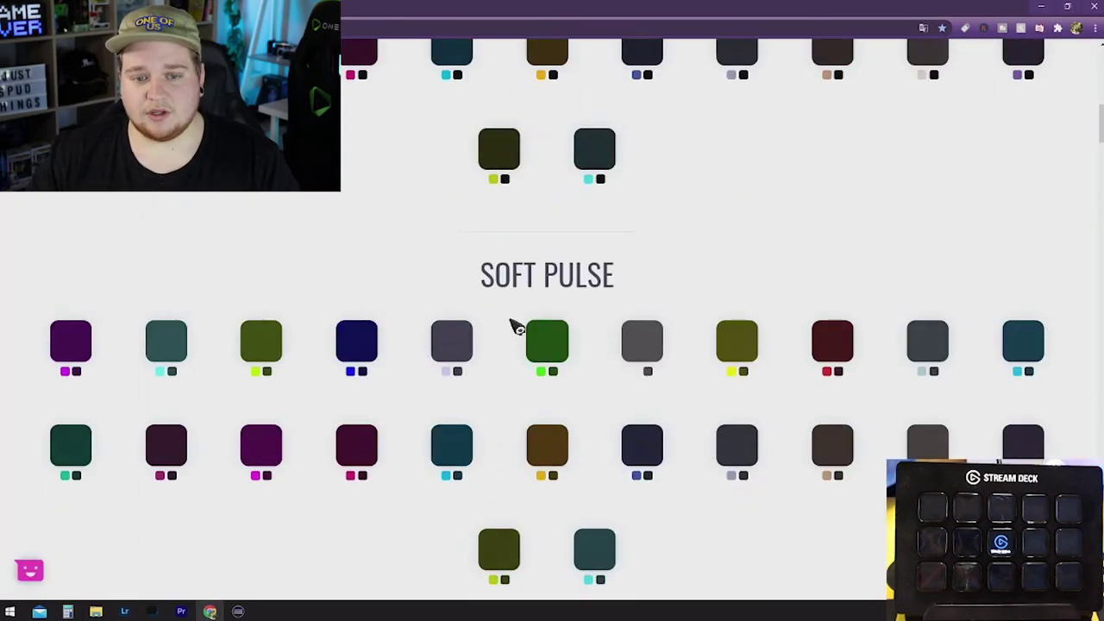
pyautogui.click(95, 611)
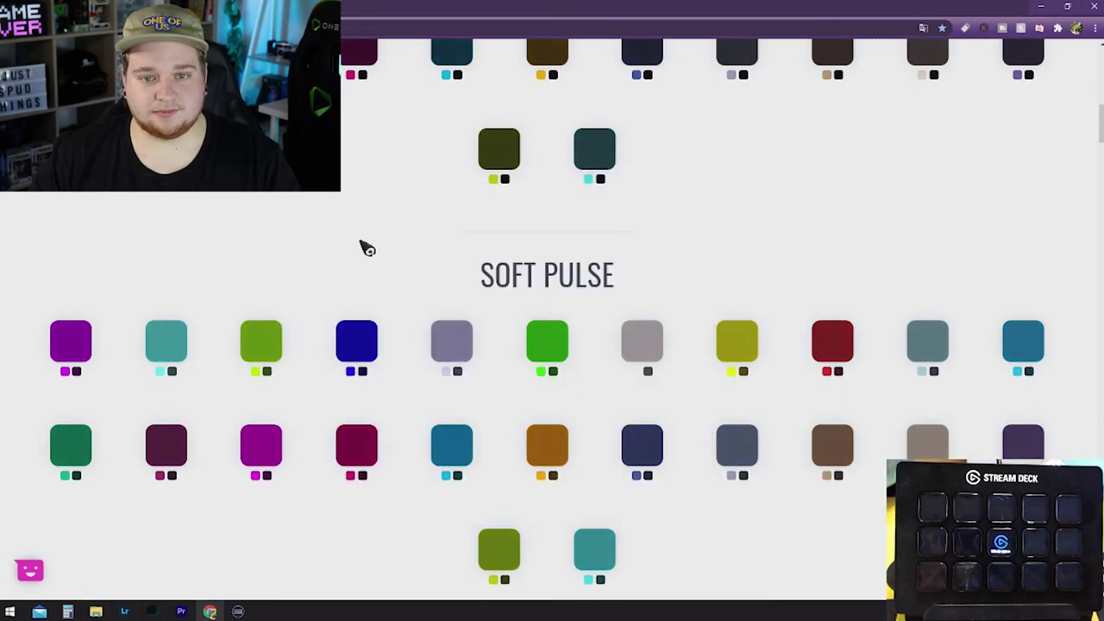
pyautogui.scroll(10, 424, 234)
pyautogui.scroll(-10, 548, 358)
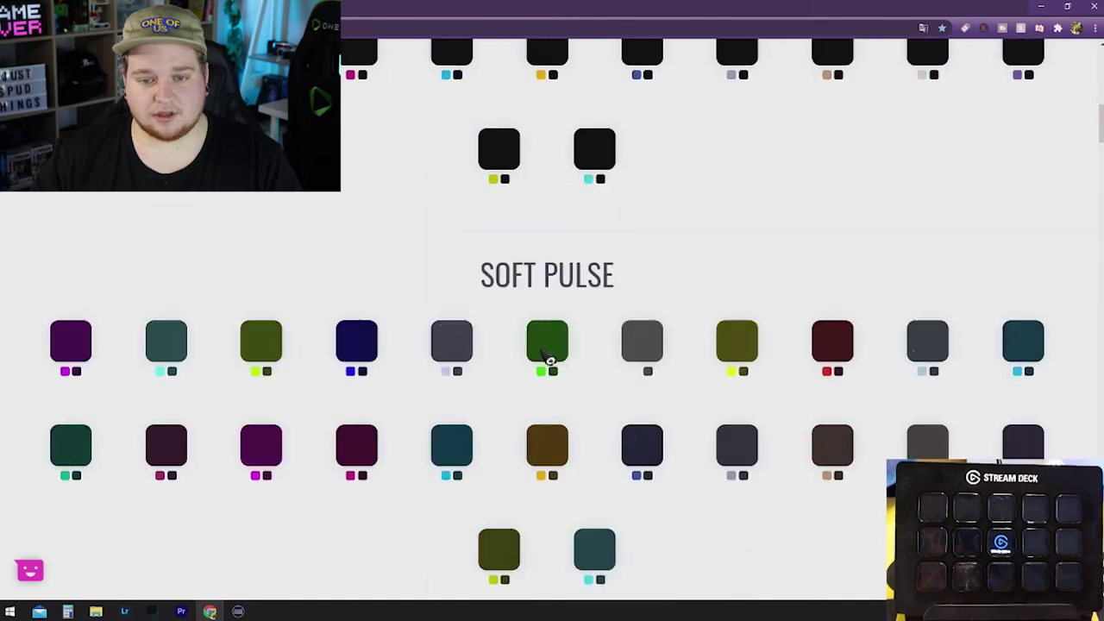
pyautogui.scroll(-5, 548, 358)
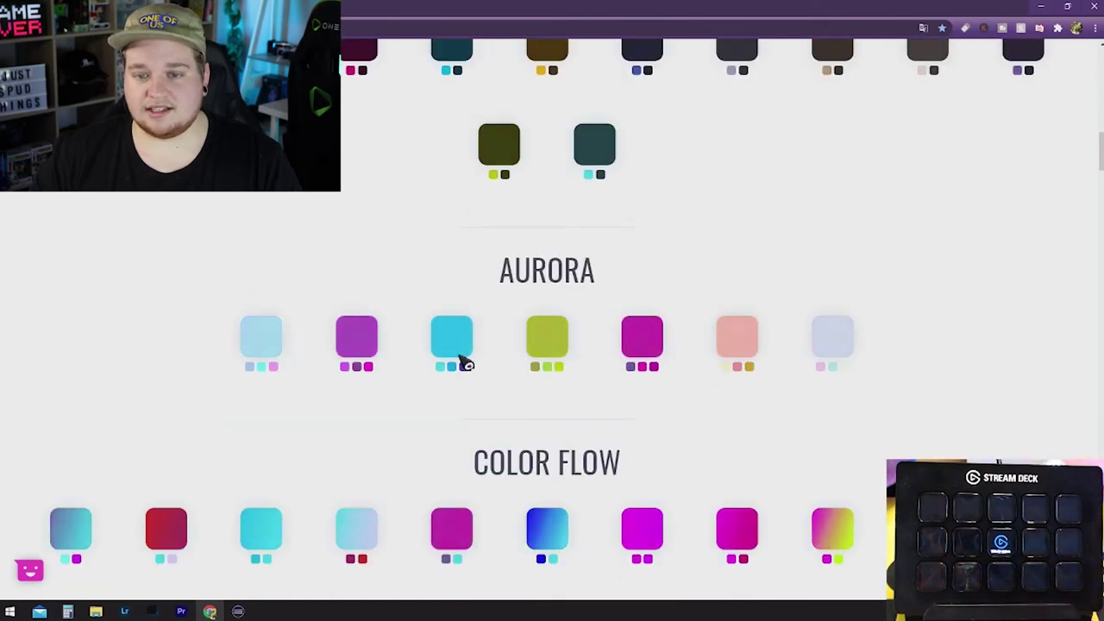
# - In File Explorer, open the aurora folder to view its key background files, then minimize the window
pyautogui.click(95, 611)
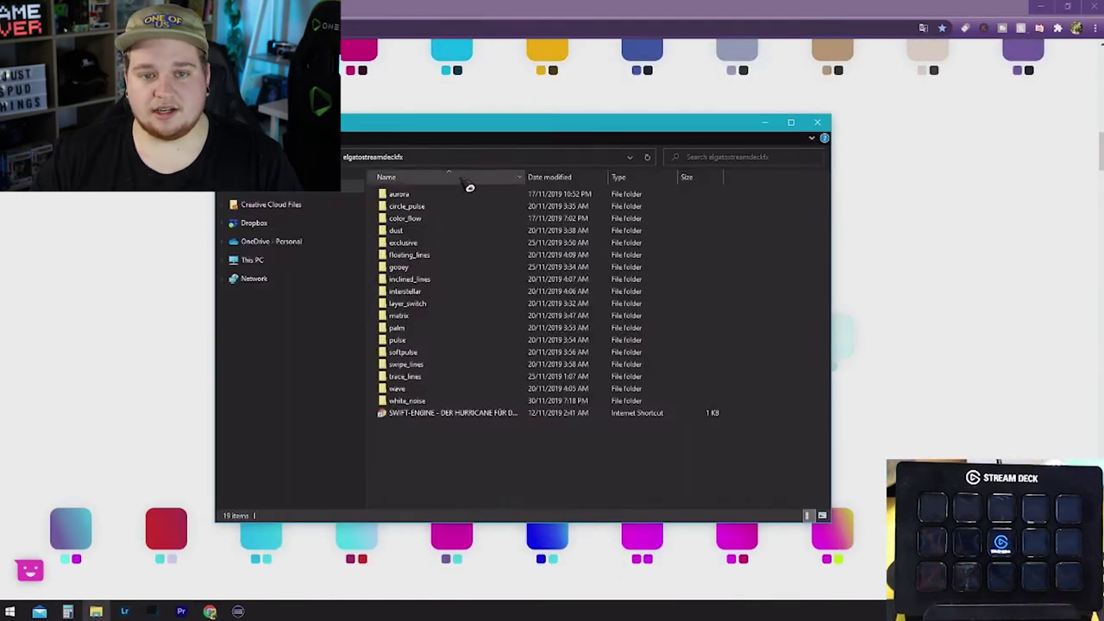
pyautogui.click(517, 200)
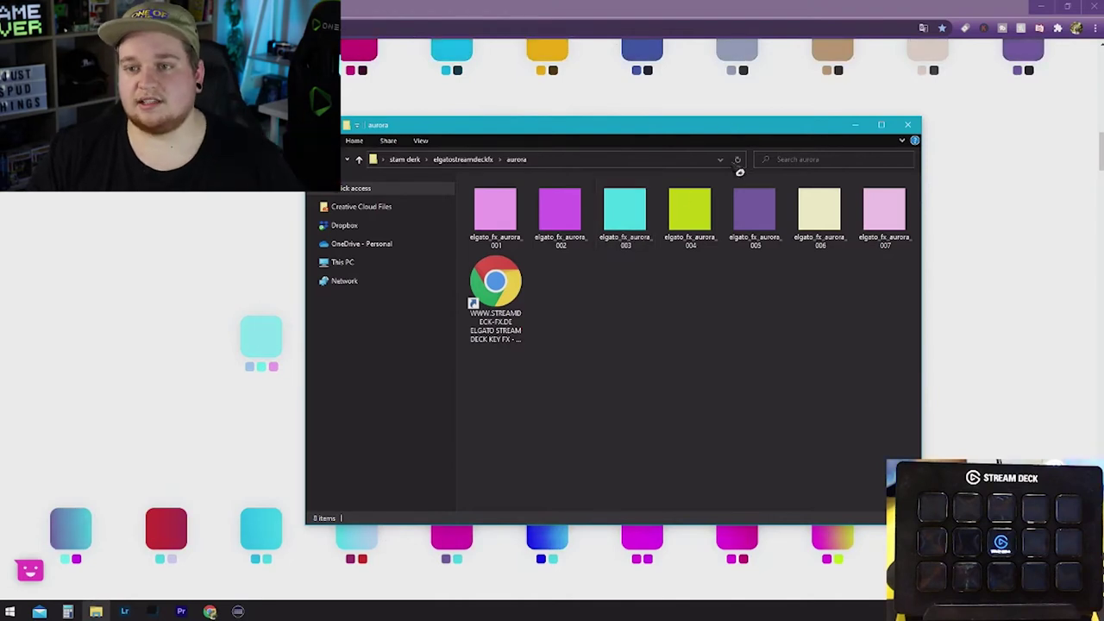
pyautogui.click(853, 125)
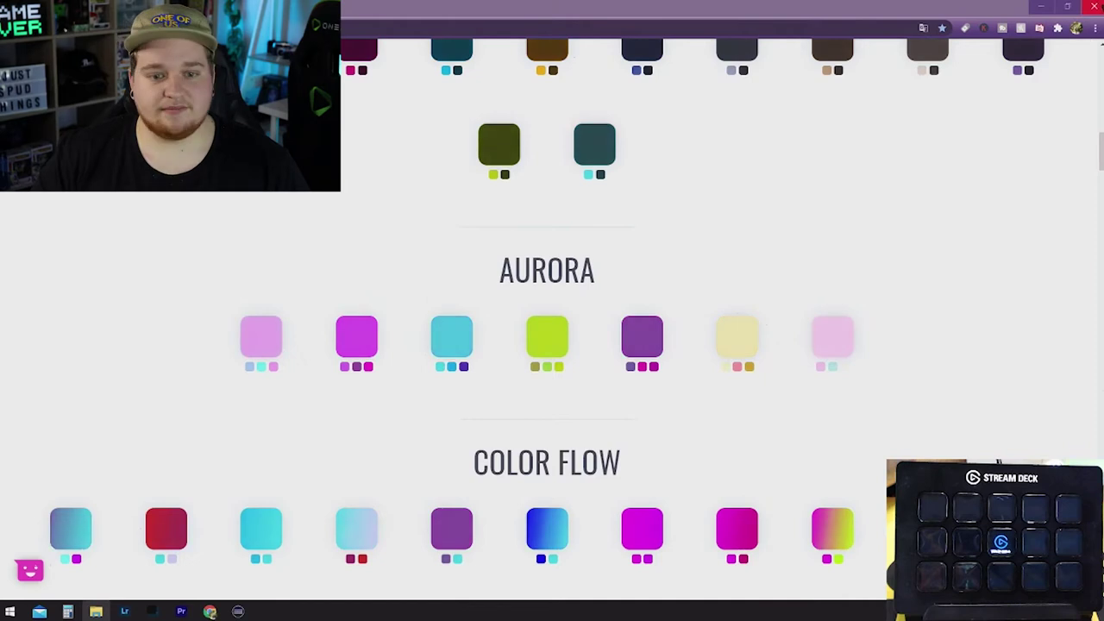
# - Switch from the browser to the Stream Deck app and assign a Streamlabs OBS Scene action to the last key of the third row
pyautogui.click(1094, 6)
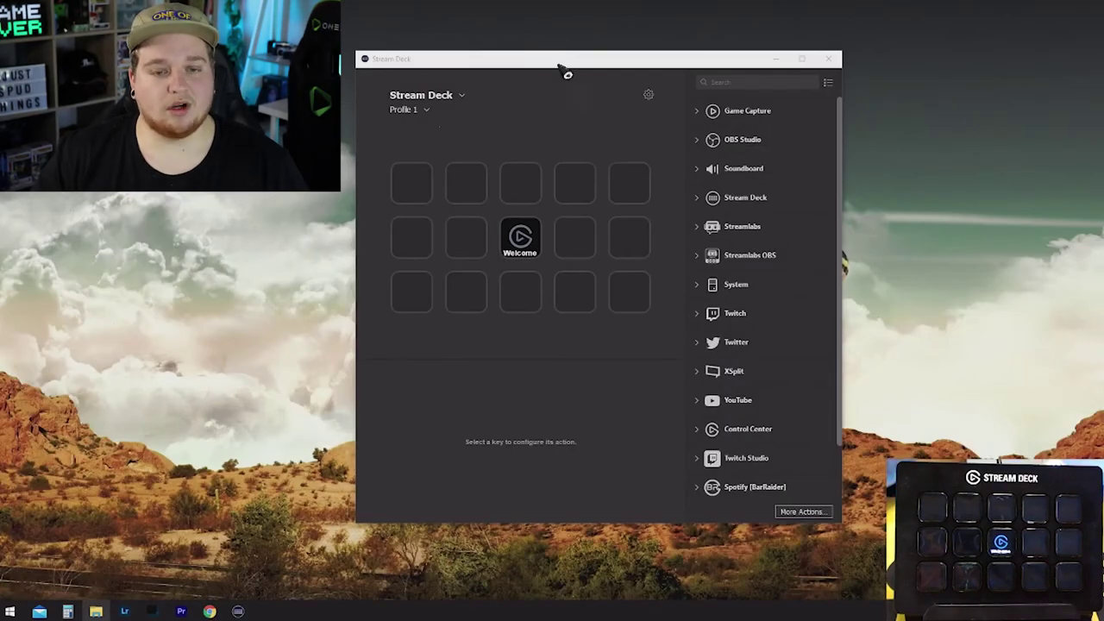
pyautogui.moveTo(559, 66); pyautogui.dragTo(540, 78)
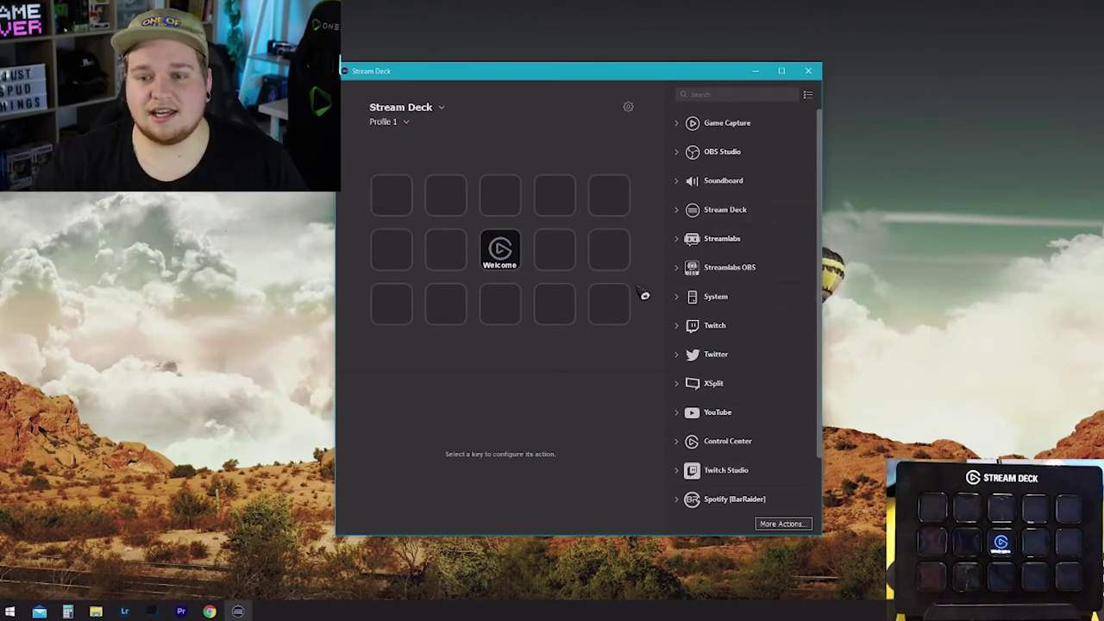
pyautogui.click(698, 278)
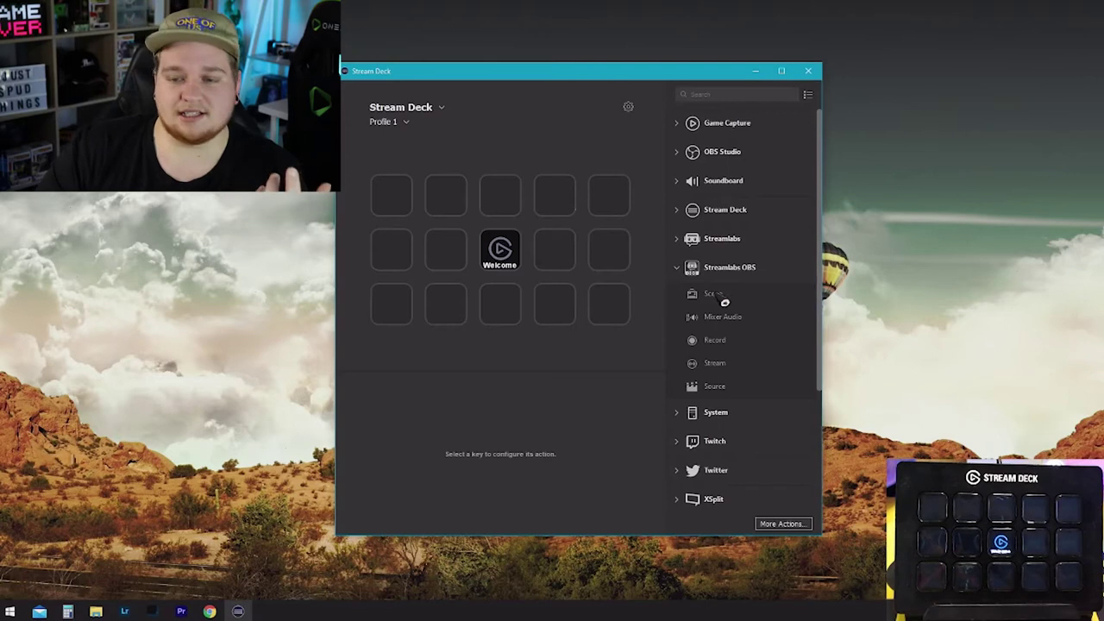
pyautogui.moveTo(722, 303); pyautogui.dragTo(609, 304)
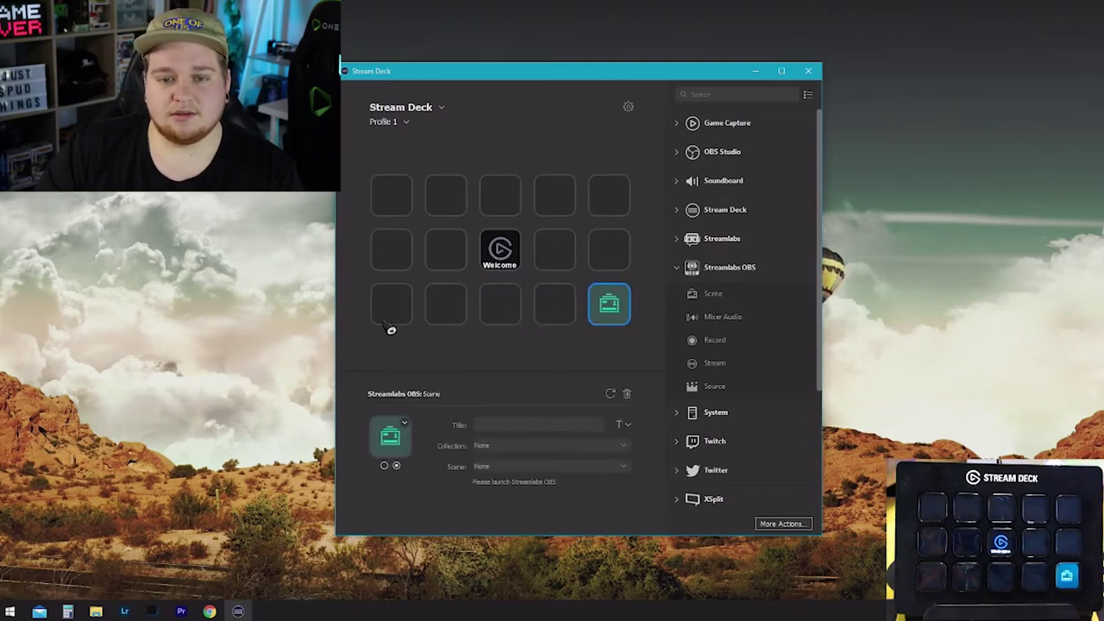
# - Delete the Welcome website action from the centre key of the Stream Deck layout
pyautogui.click(514, 251)
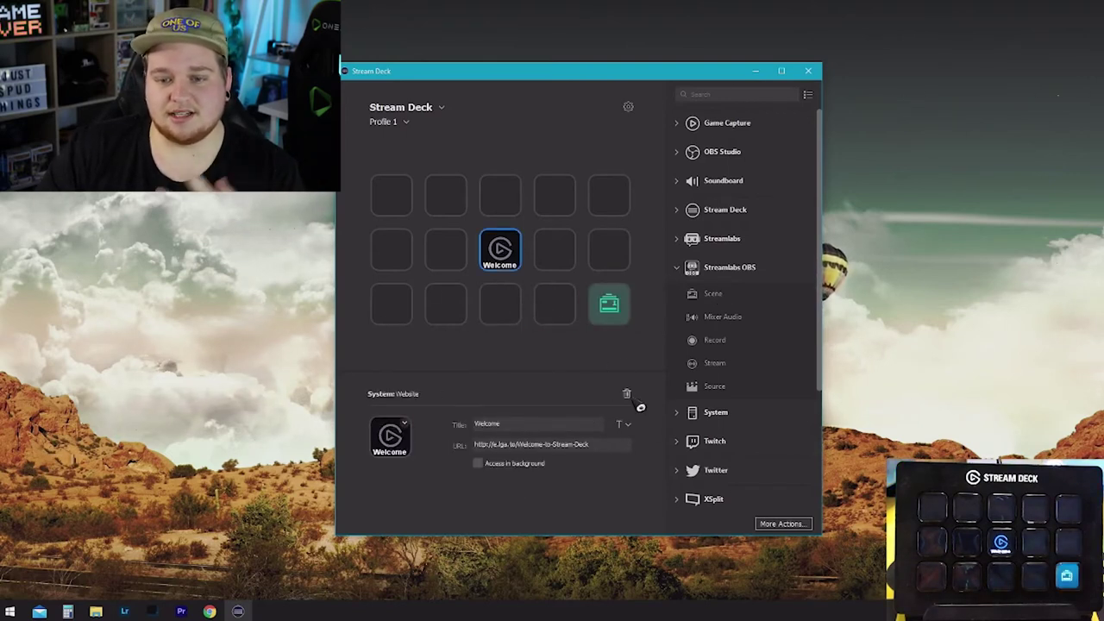
pyautogui.click(627, 394)
pyautogui.click(597, 336)
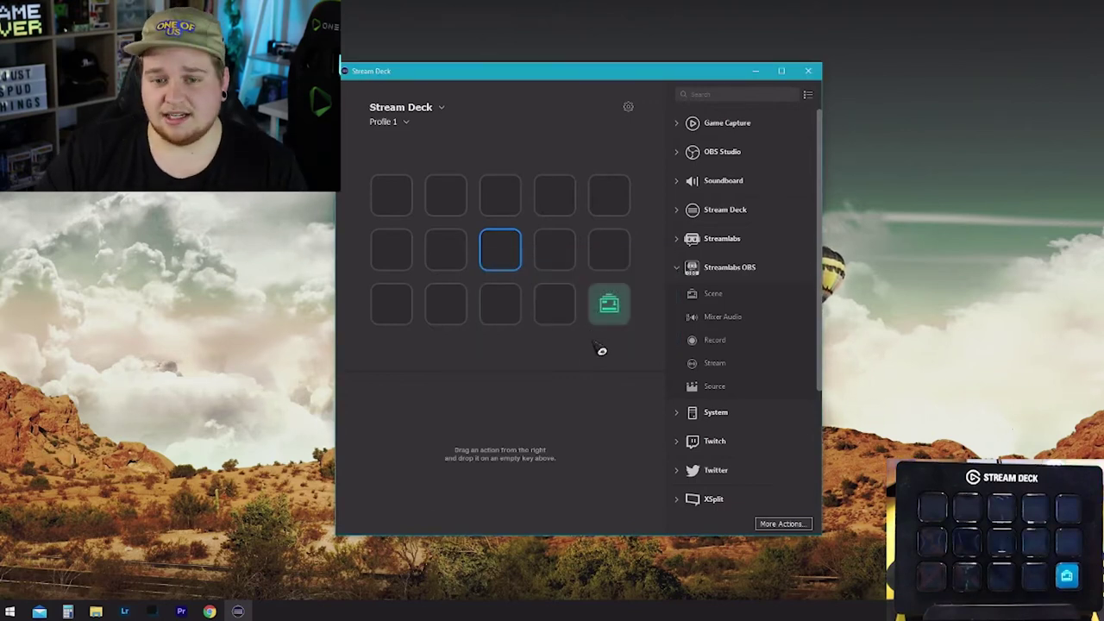
pyautogui.click(549, 315)
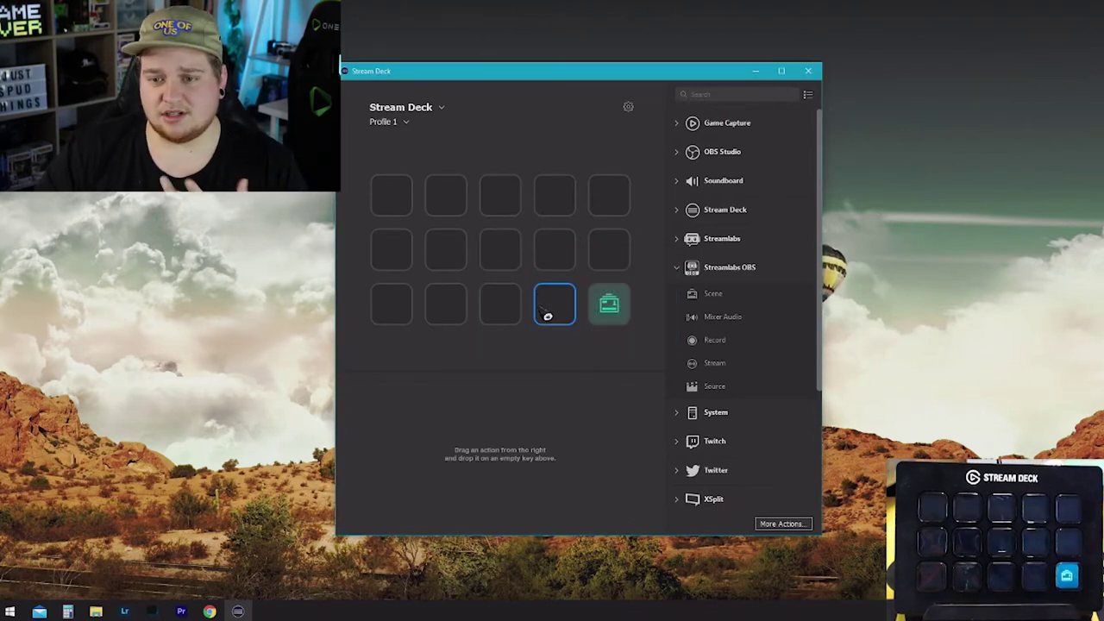
# - Set the Scene key's icon from file to elgato_fx_gooey_029 in the elgatostreamdeckfx gooey folder within the desktop's stam derk folder
pyautogui.click(627, 315)
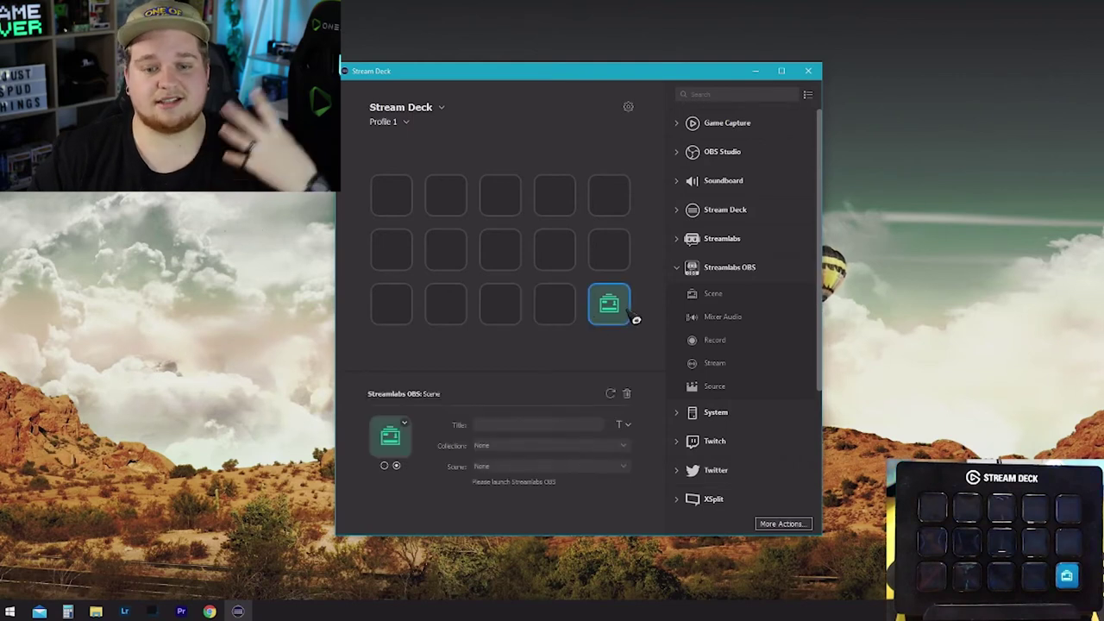
pyautogui.click(405, 424)
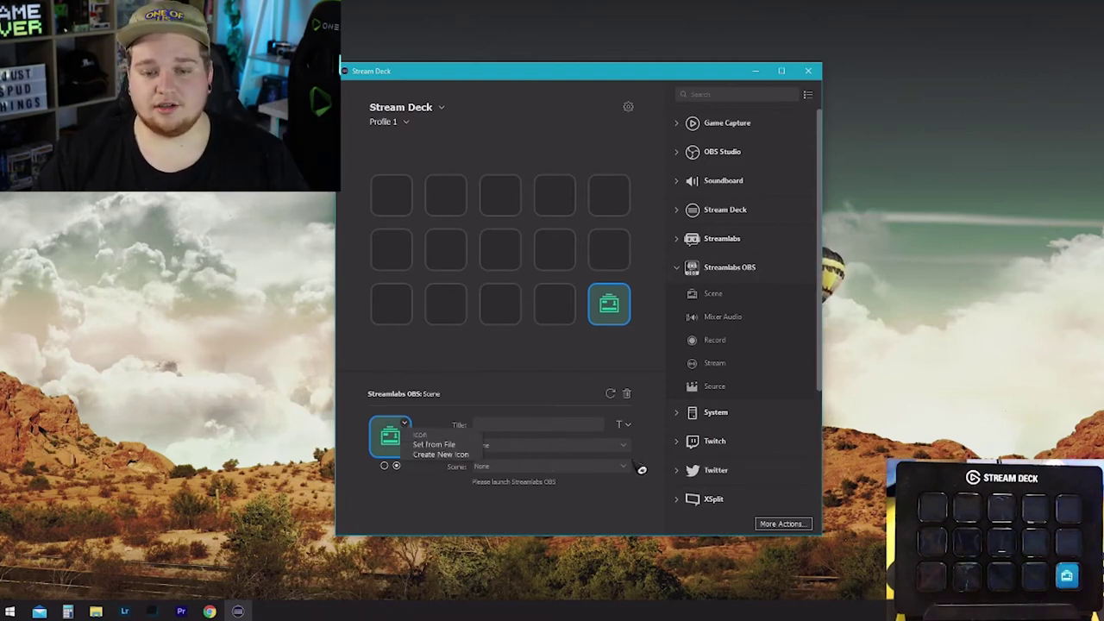
pyautogui.click(435, 437)
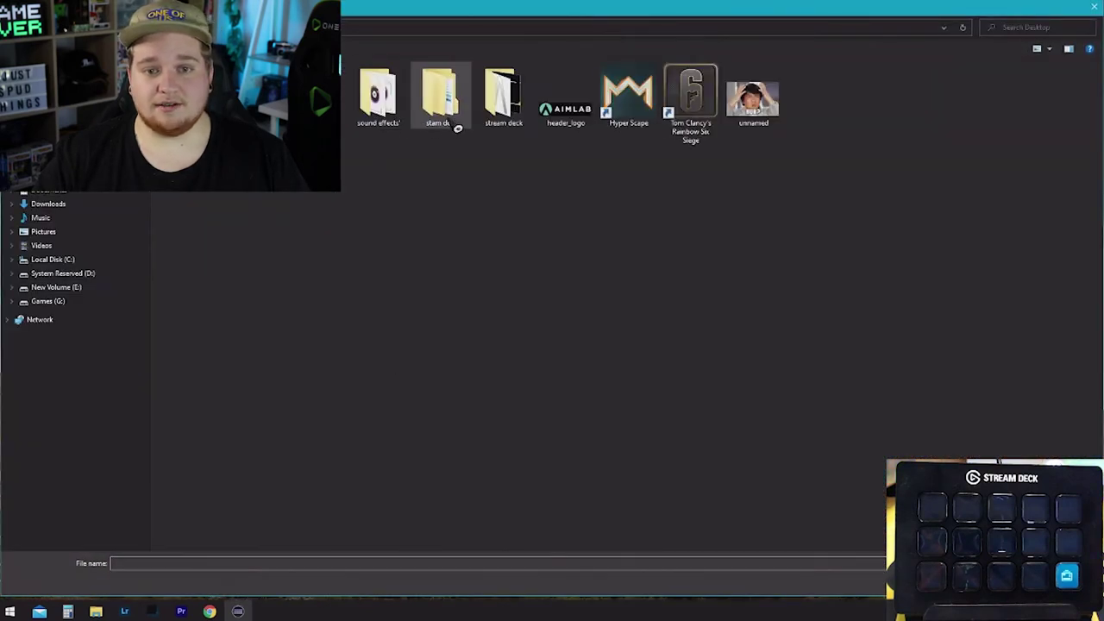
pyautogui.doubleClick(483, 104)
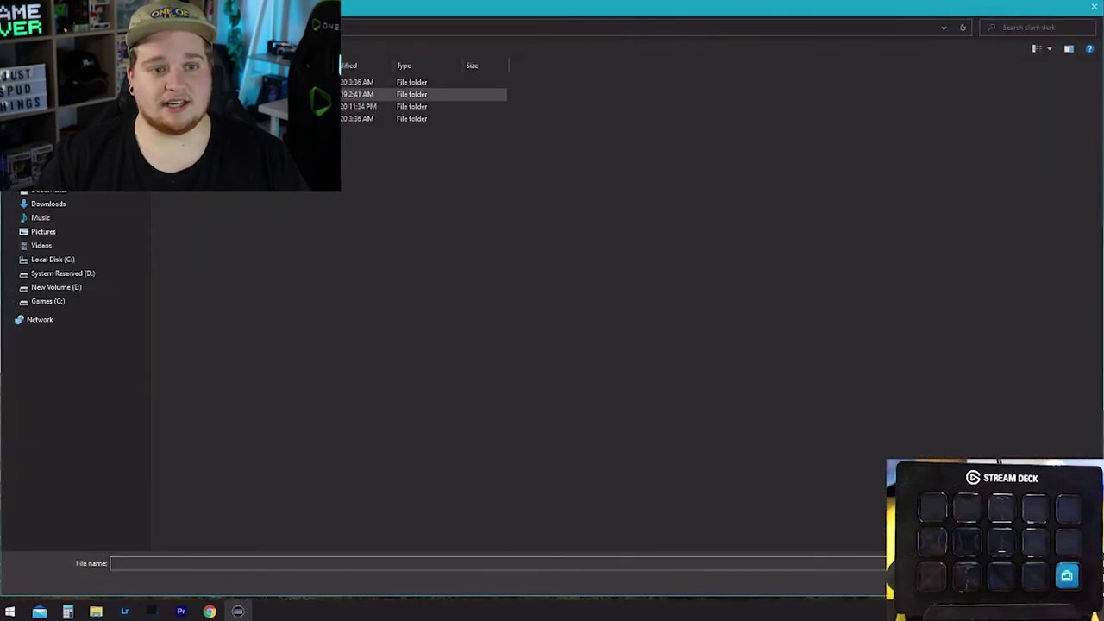
pyautogui.doubleClick(387, 94)
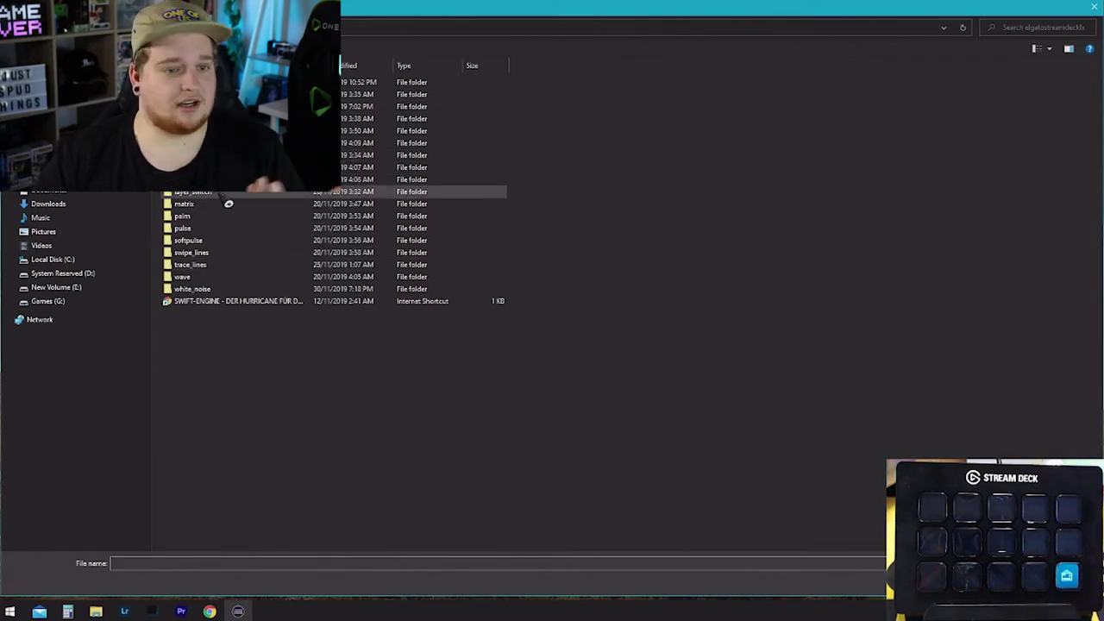
pyautogui.doubleClick(302, 154)
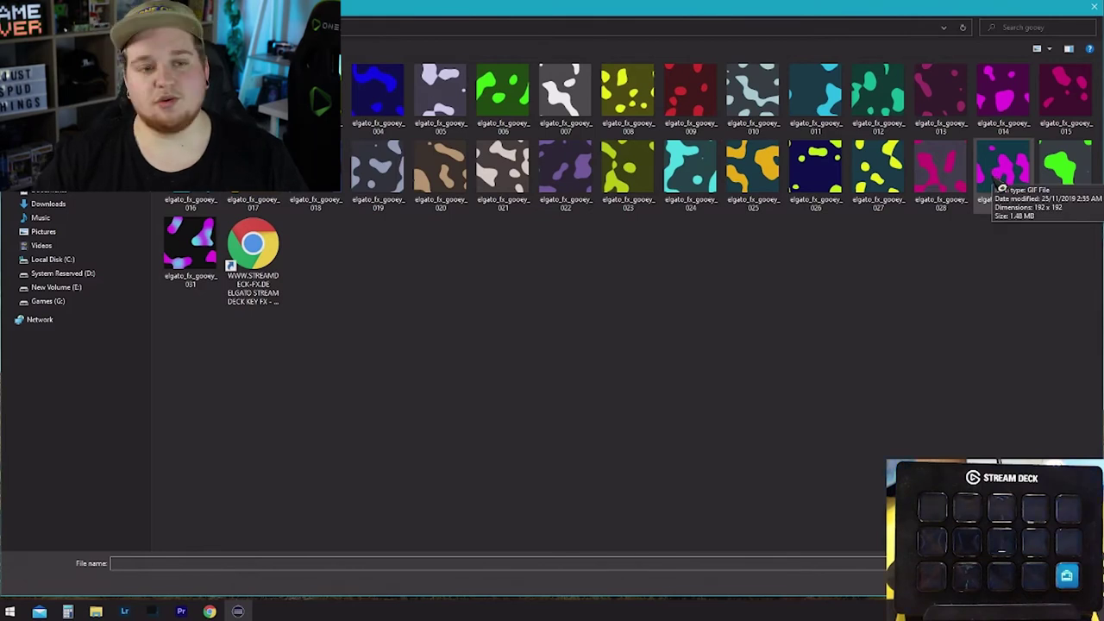
pyautogui.doubleClick(1003, 188)
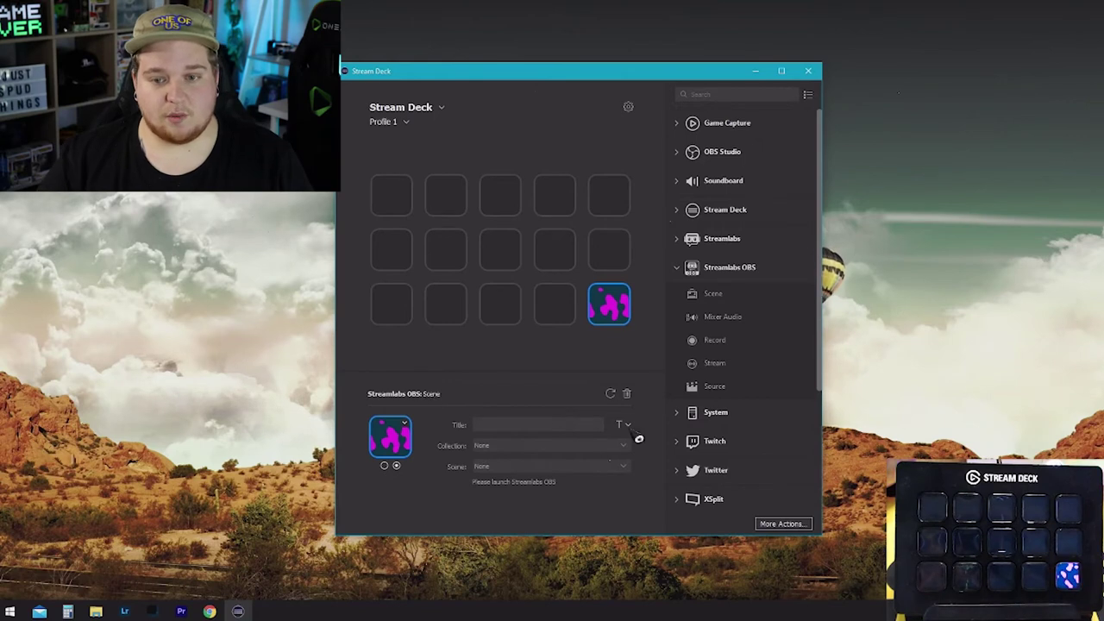
pyautogui.moveTo(609, 303)
pyautogui.mouseDown()
pyautogui.moveTo(600, 233)
pyautogui.moveTo(607, 249)
pyautogui.moveTo(449, 255)
pyautogui.moveTo(621, 321)
pyautogui.mouseUp()
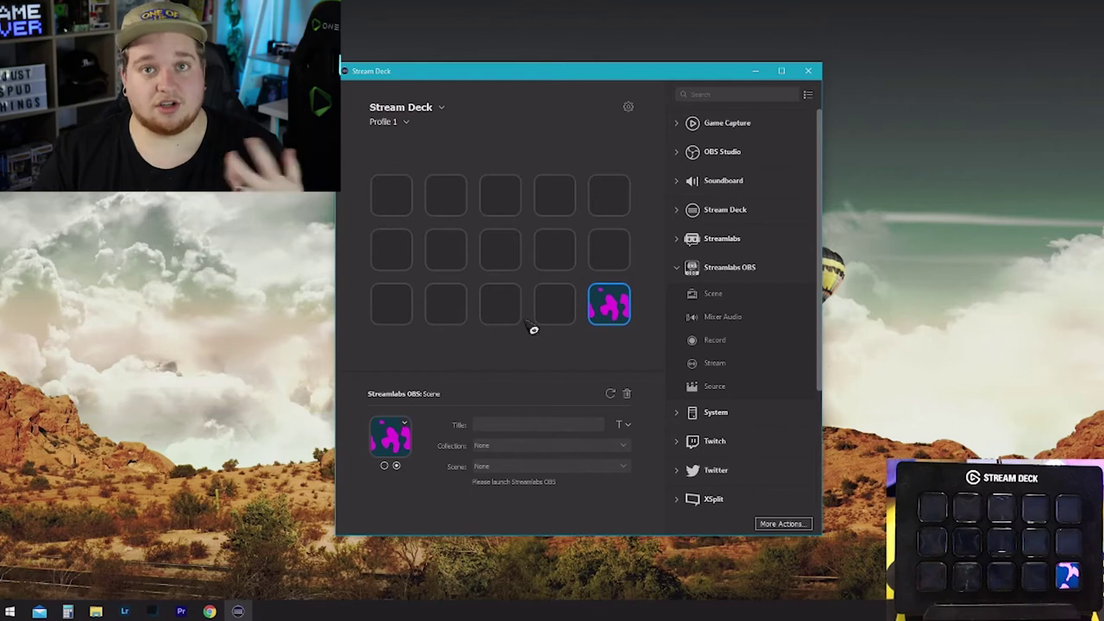
# - Assign another Streamlabs OBS Scene action to the second key of the middle row
pyautogui.click(554, 321)
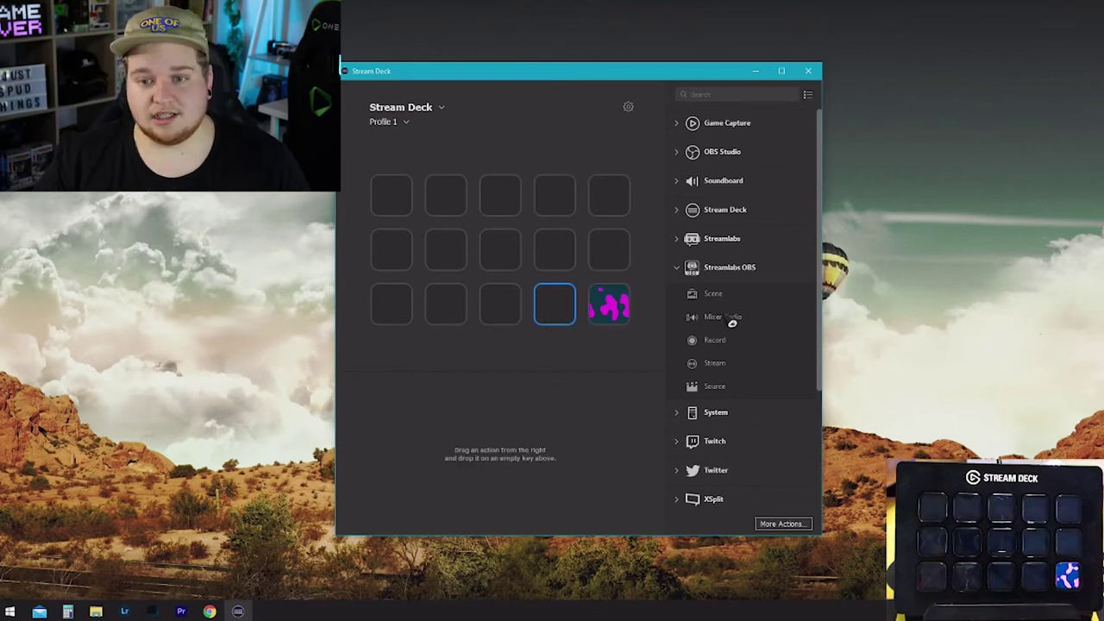
pyautogui.moveTo(729, 294); pyautogui.dragTo(574, 302)
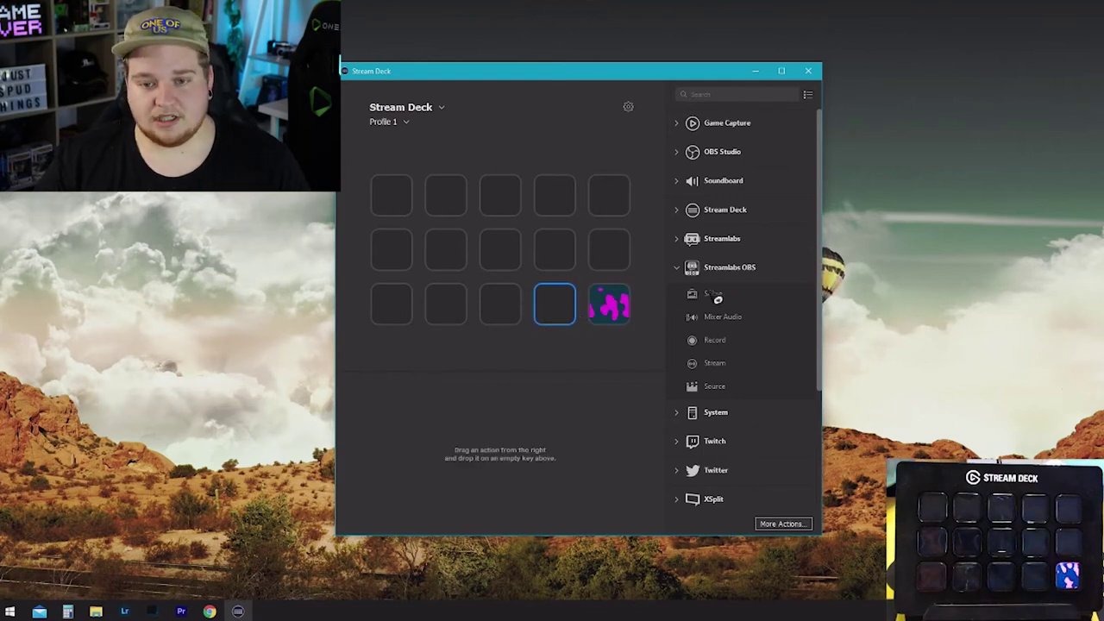
pyautogui.moveTo(717, 299); pyautogui.dragTo(448, 246)
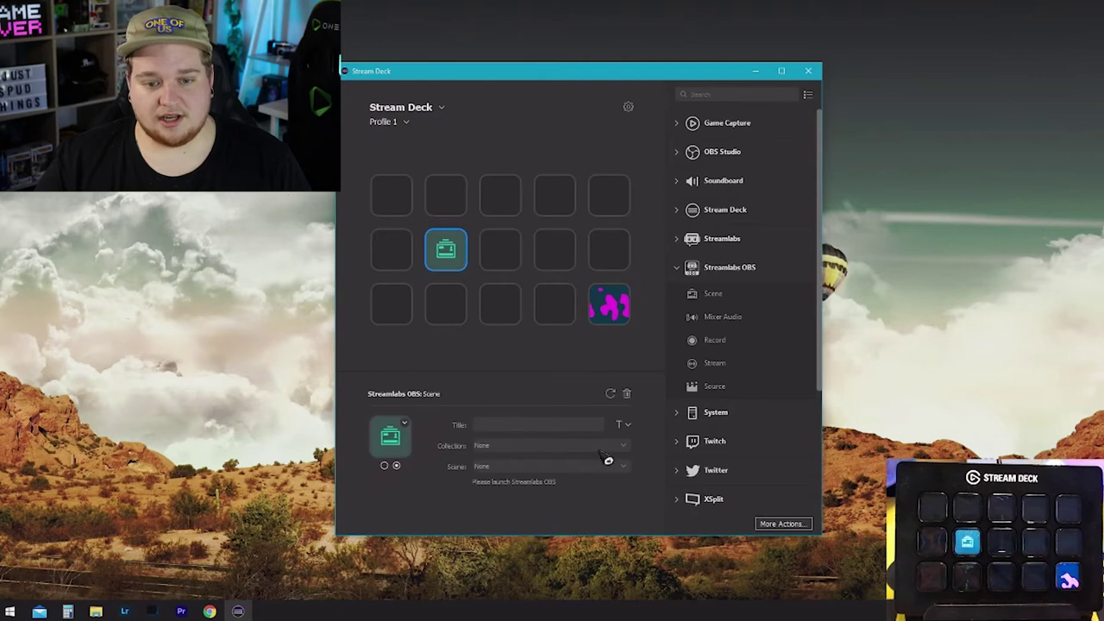
# - Set the middle-row Scene key's icon from file to elgato_fx_dust_027 in the dust folder
pyautogui.click(407, 426)
pyautogui.click(432, 433)
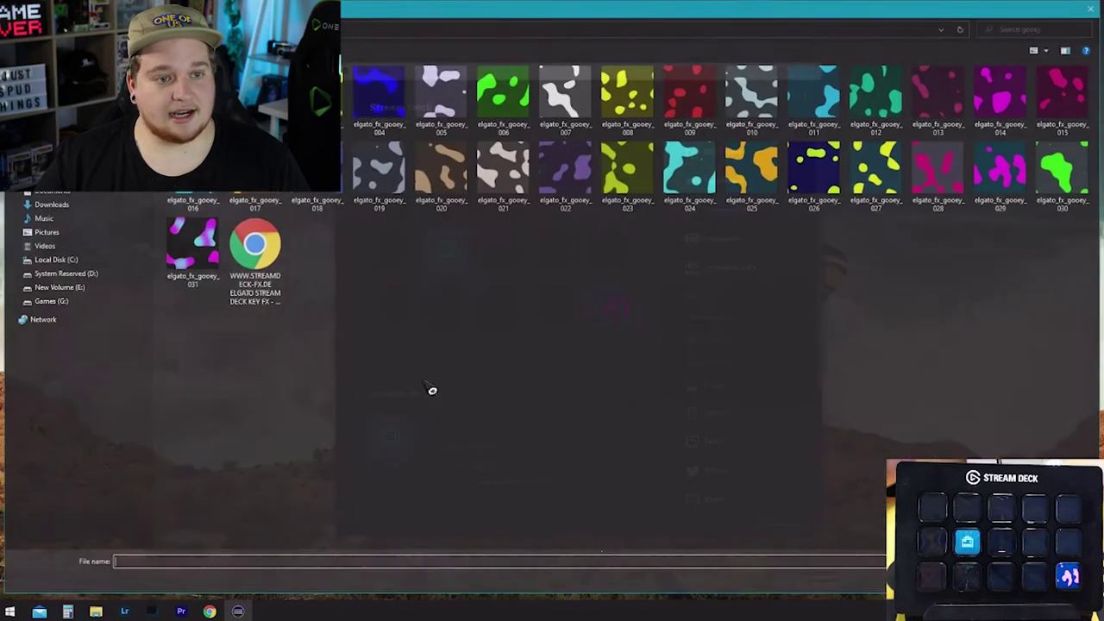
pyautogui.hotkey('alt', 'Up')
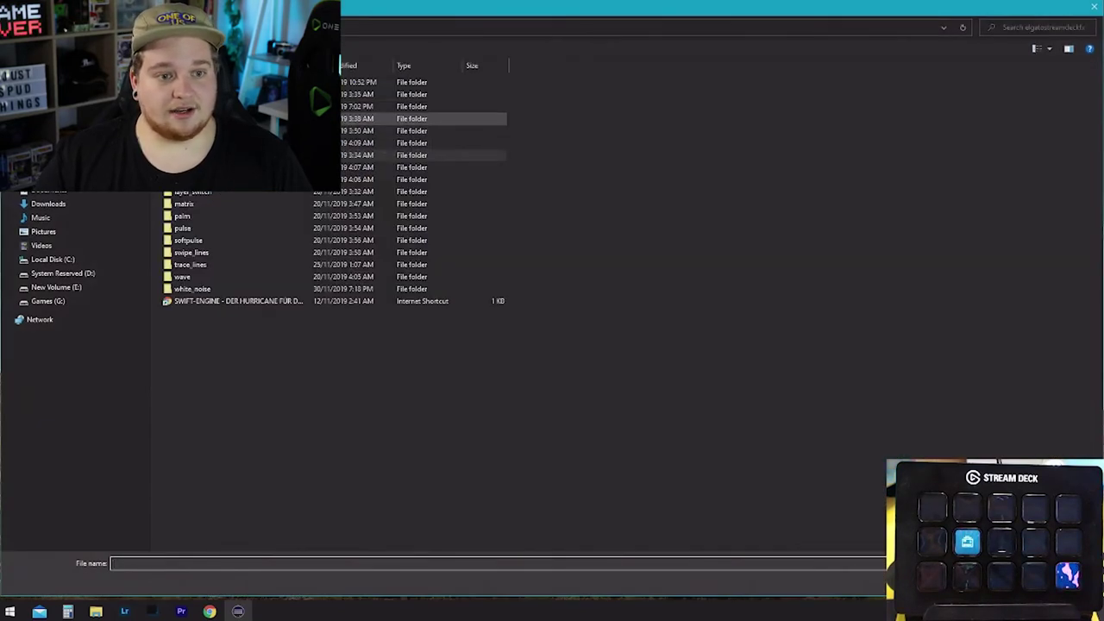
pyautogui.doubleClick(285, 116)
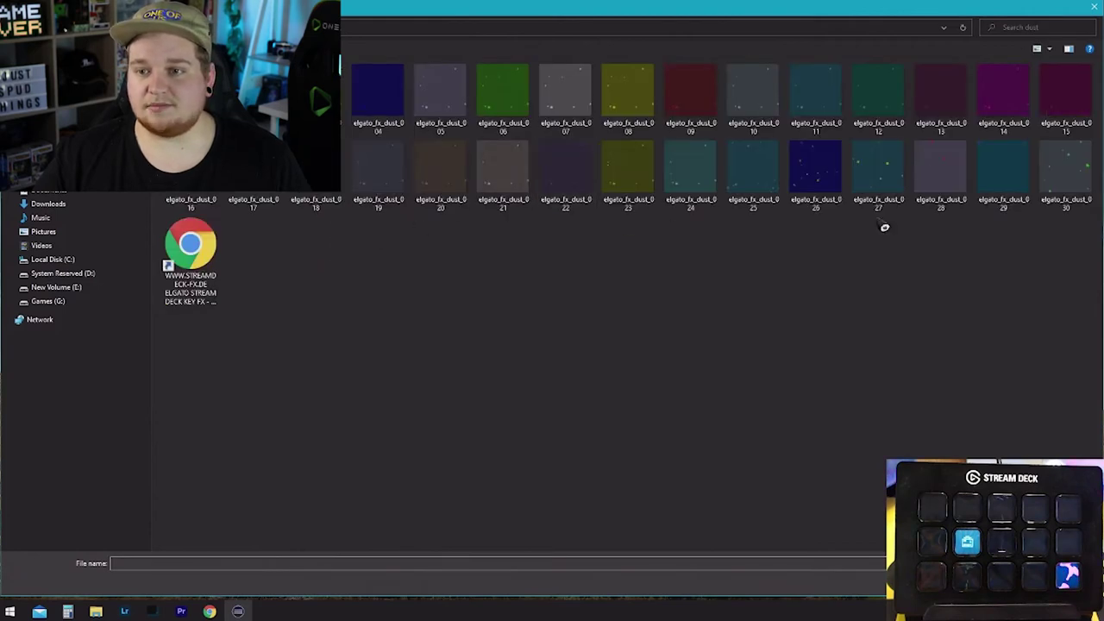
pyautogui.doubleClick(864, 183)
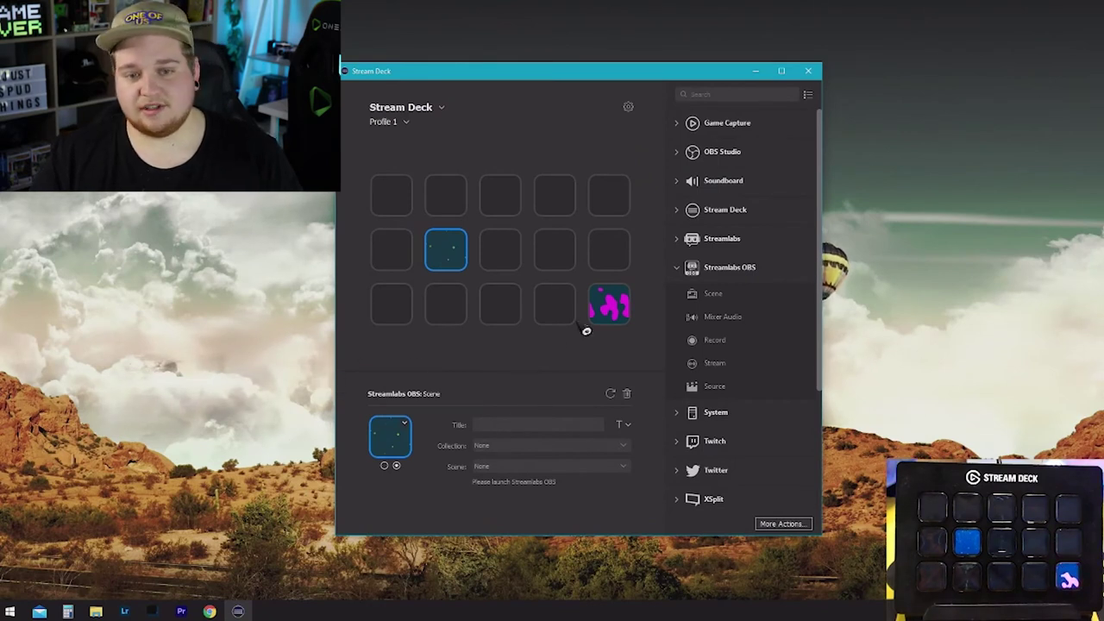
# - Assign a Streamlabs OBS Scene action to the first row's fourth key and set its icon to the blue-and-yellow GIF from the swipe_lines folder
pyautogui.click(453, 311)
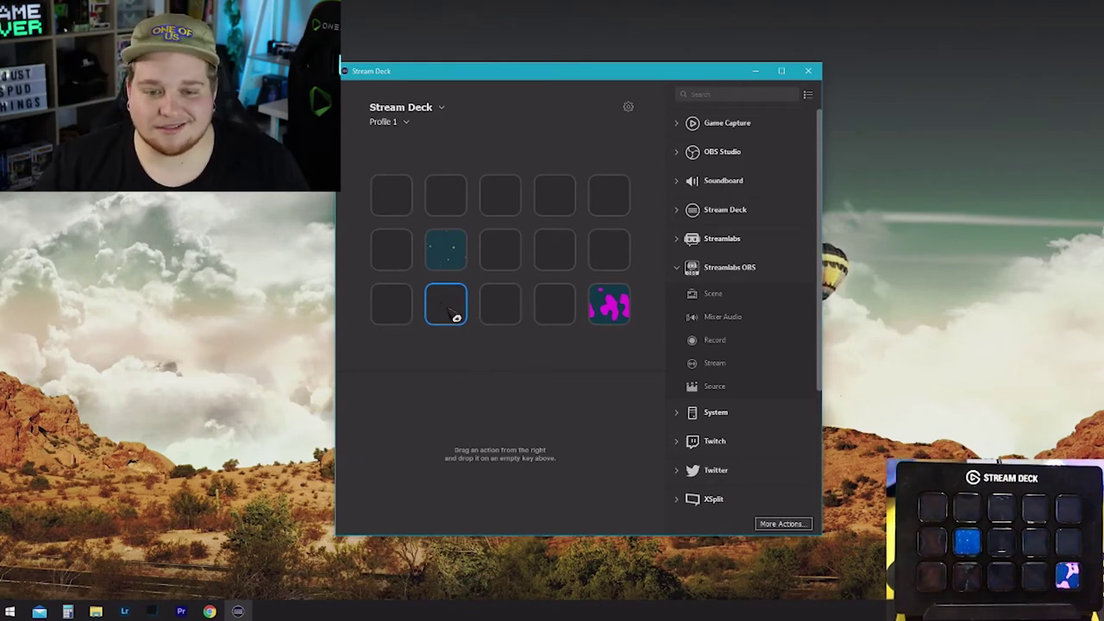
pyautogui.moveTo(712, 293); pyautogui.dragTo(555, 195)
pyautogui.click(414, 433)
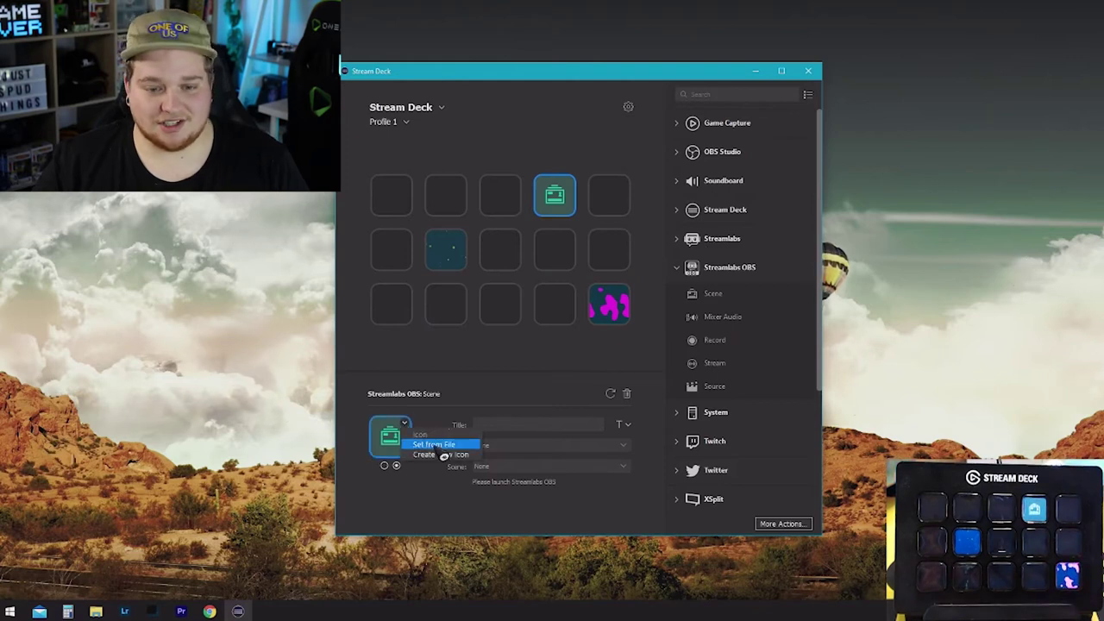
pyautogui.click(443, 445)
pyautogui.hotkey('alt', 'Up')
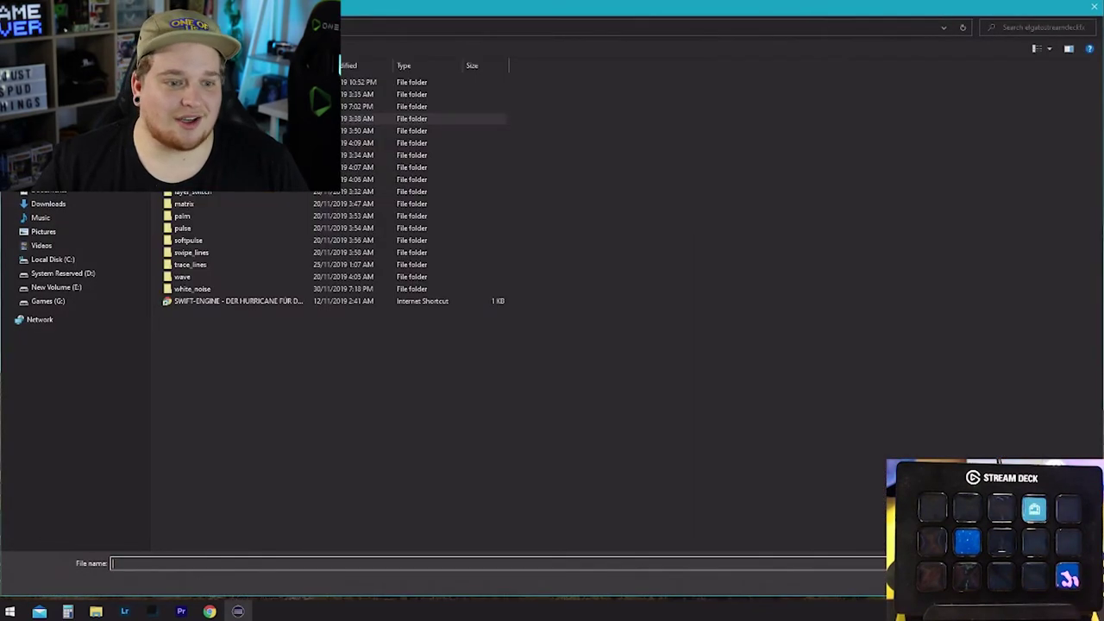
pyautogui.doubleClick(238, 253)
pyautogui.doubleClick(836, 181)
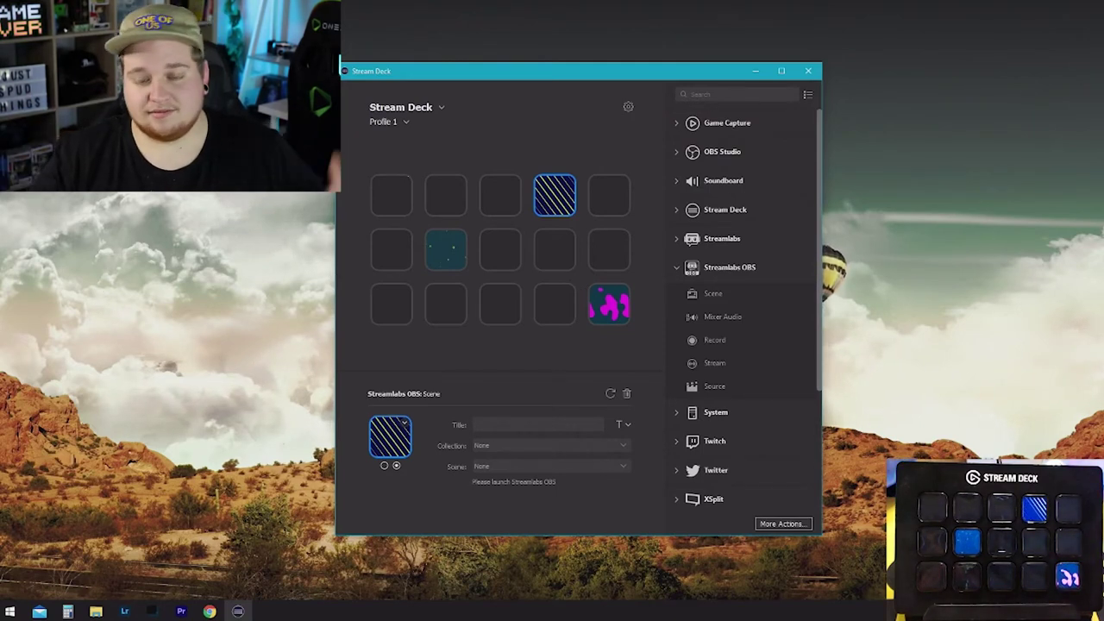
# - Move the striped key to the fifth slot of the first row and back to the fourth, then deselect it
pyautogui.moveTo(572, 197); pyautogui.dragTo(609, 195)
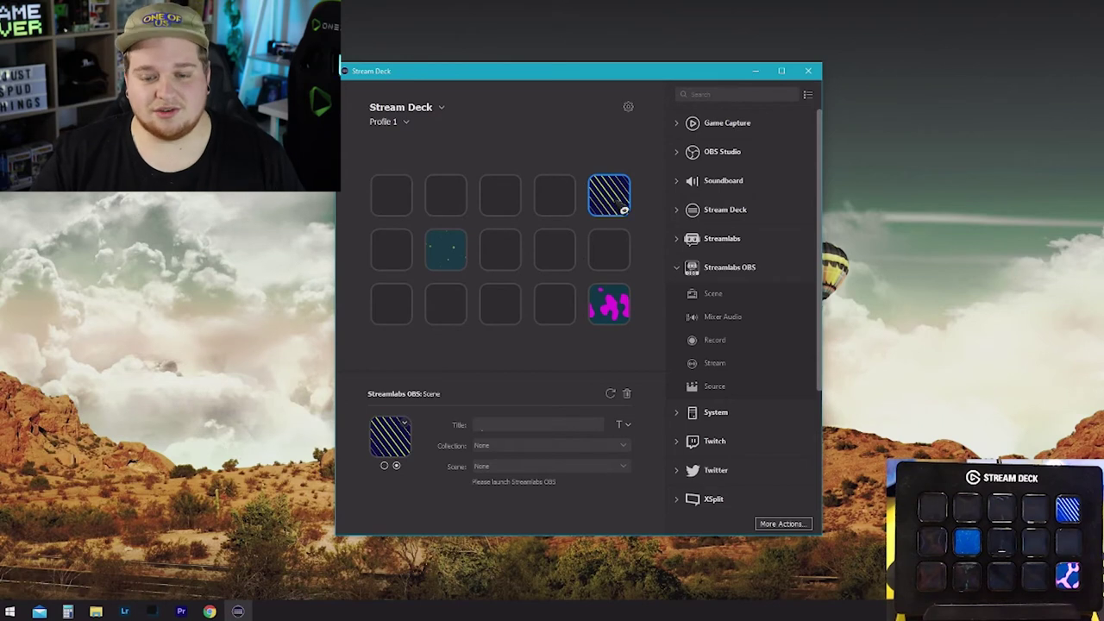
pyautogui.moveTo(623, 210); pyautogui.dragTo(557, 204)
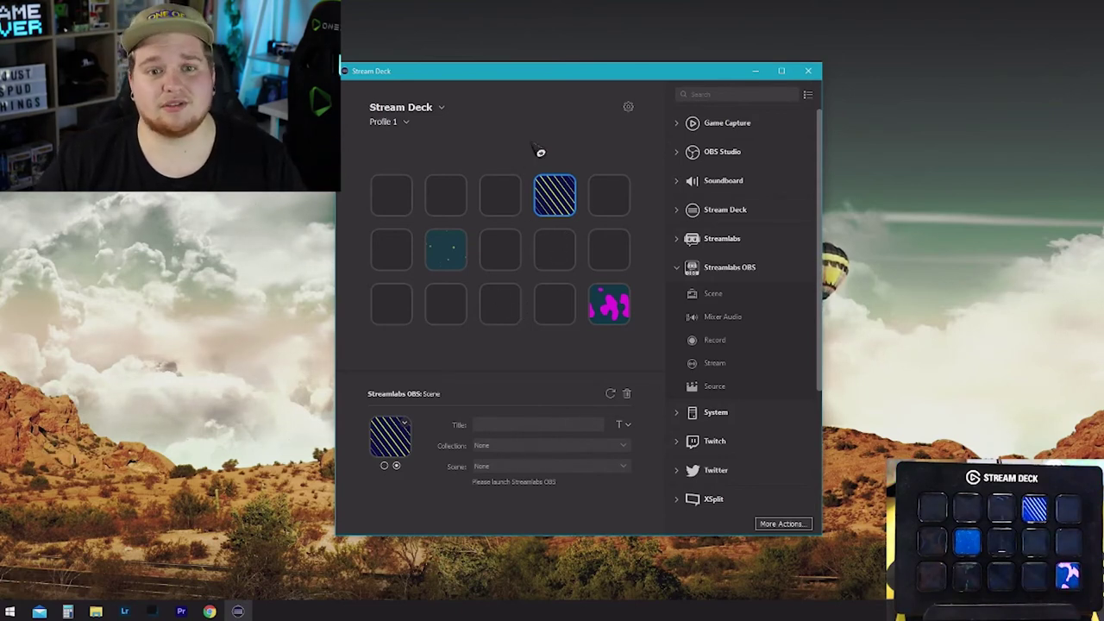
pyautogui.moveTo(556, 202)
pyautogui.mouseDown()
pyautogui.moveTo(431, 196)
pyautogui.moveTo(555, 202)
pyautogui.mouseUp()
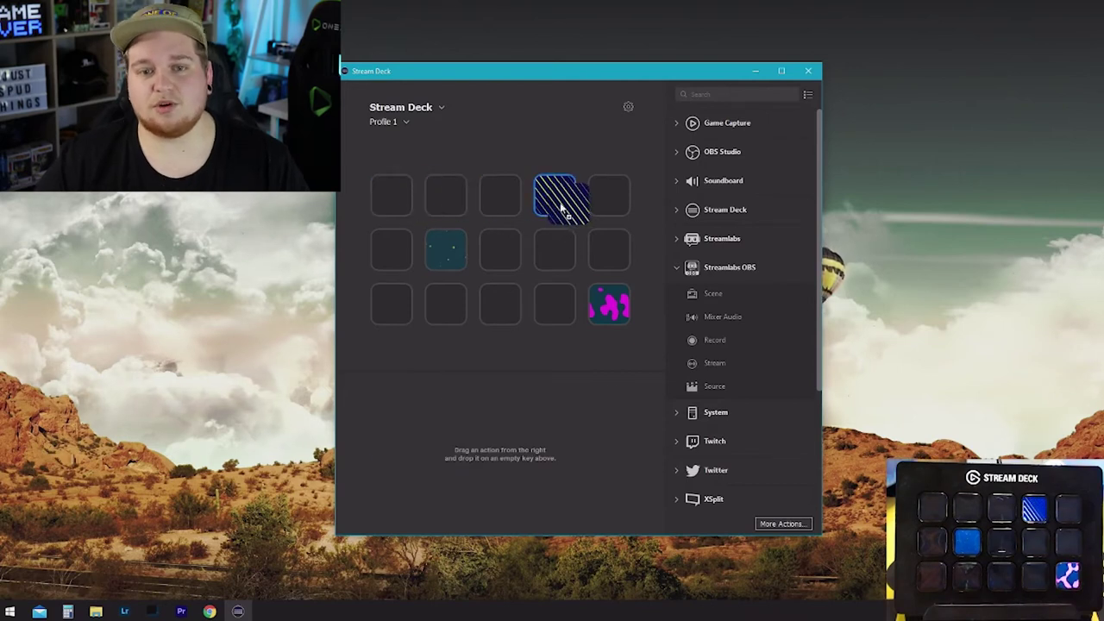
pyautogui.click(609, 135)
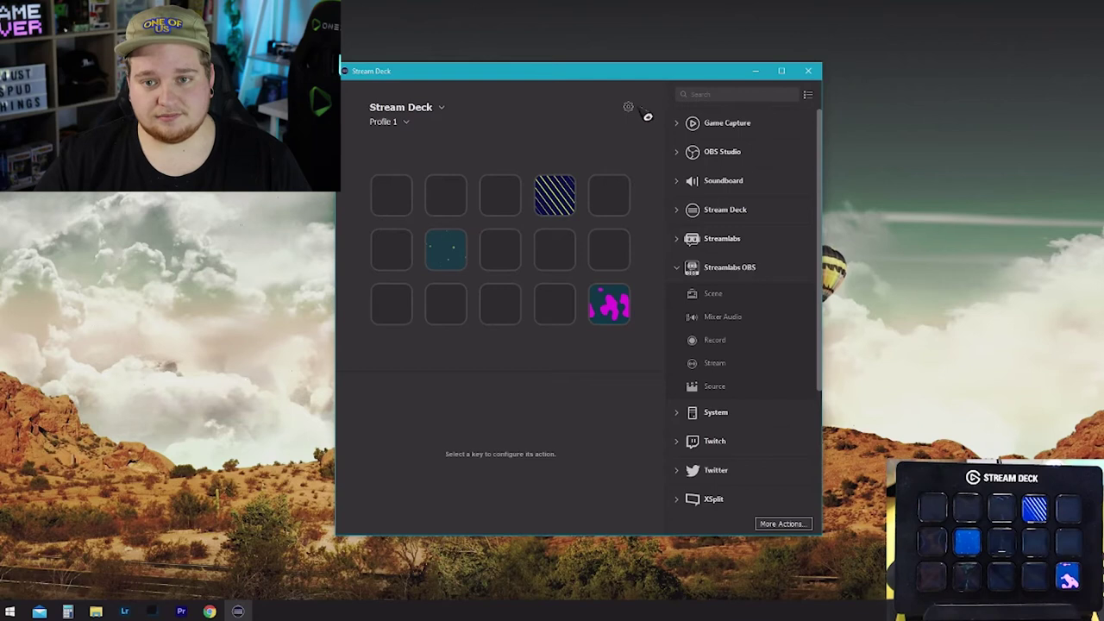
# - Import the PacMan 15key profile from the PacMan Stream Deck Wallpaper folder inside the desktop's stam derk folder
pyautogui.click(630, 108)
pyautogui.click(190, 189)
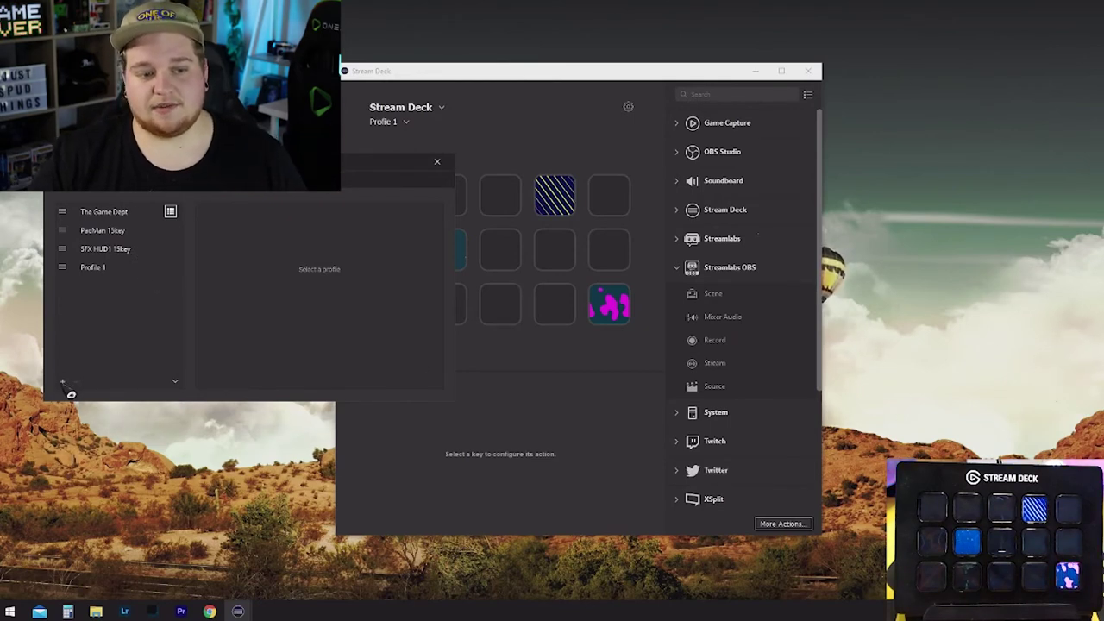
pyautogui.click(174, 383)
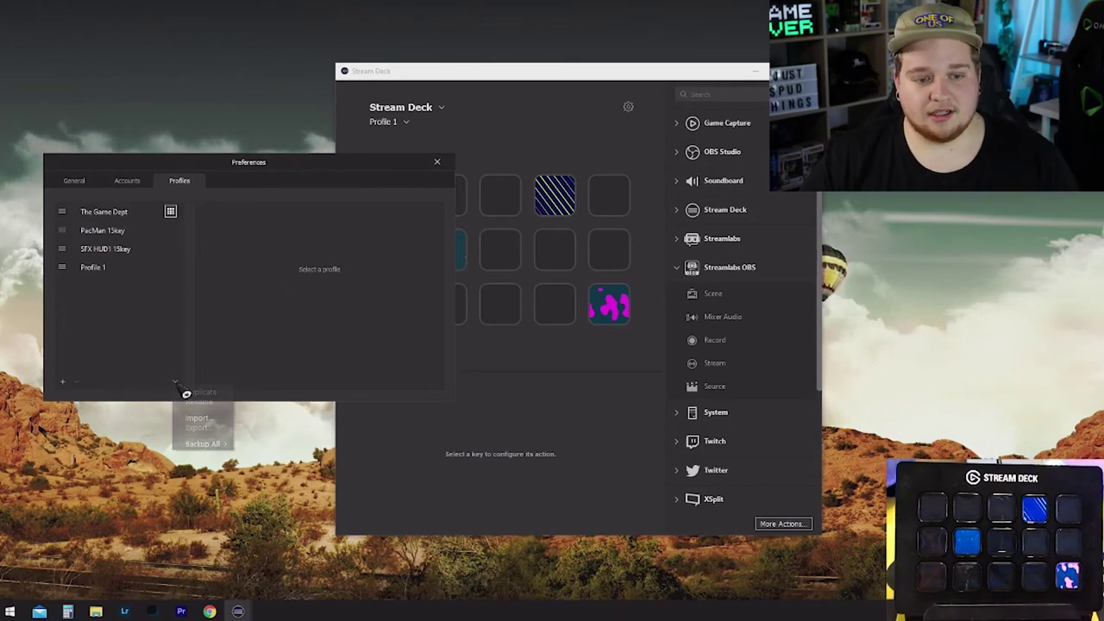
pyautogui.click(217, 422)
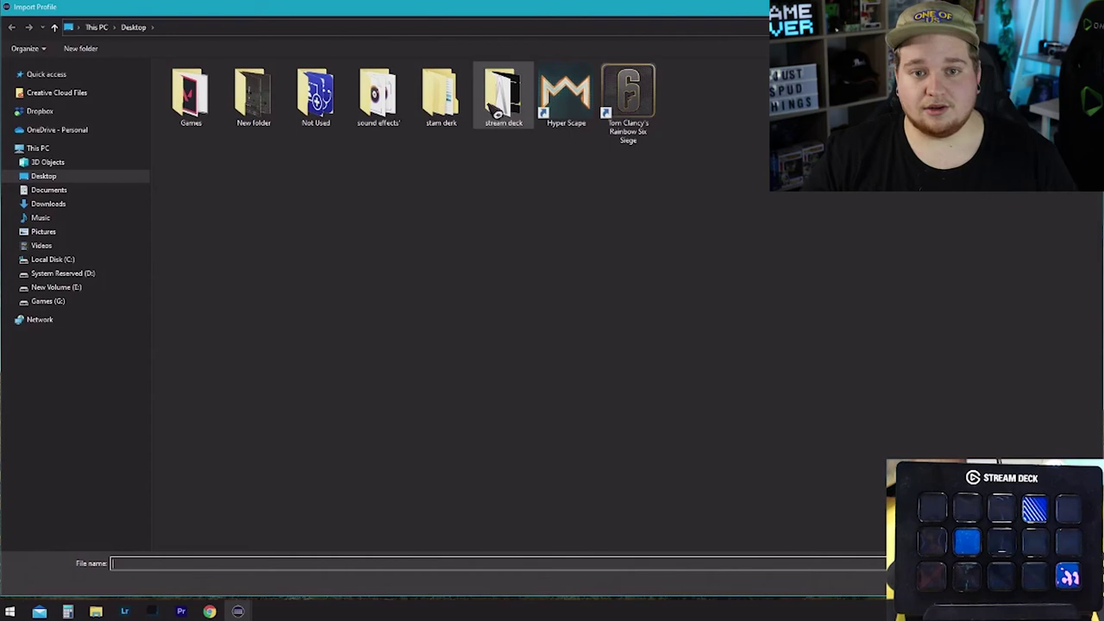
pyautogui.doubleClick(441, 95)
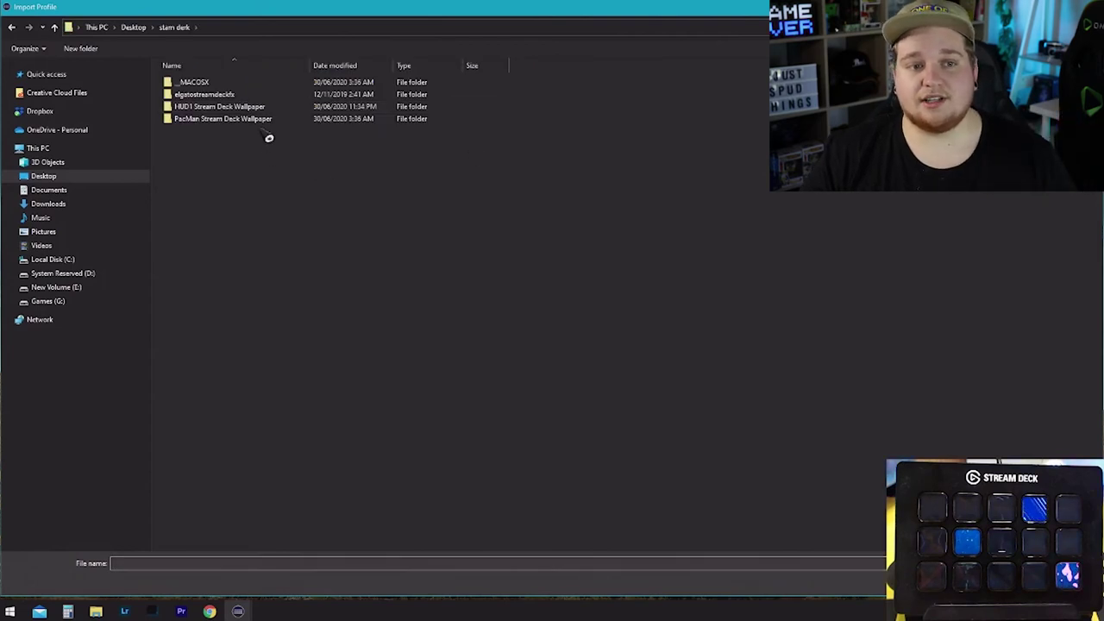
pyautogui.doubleClick(226, 120)
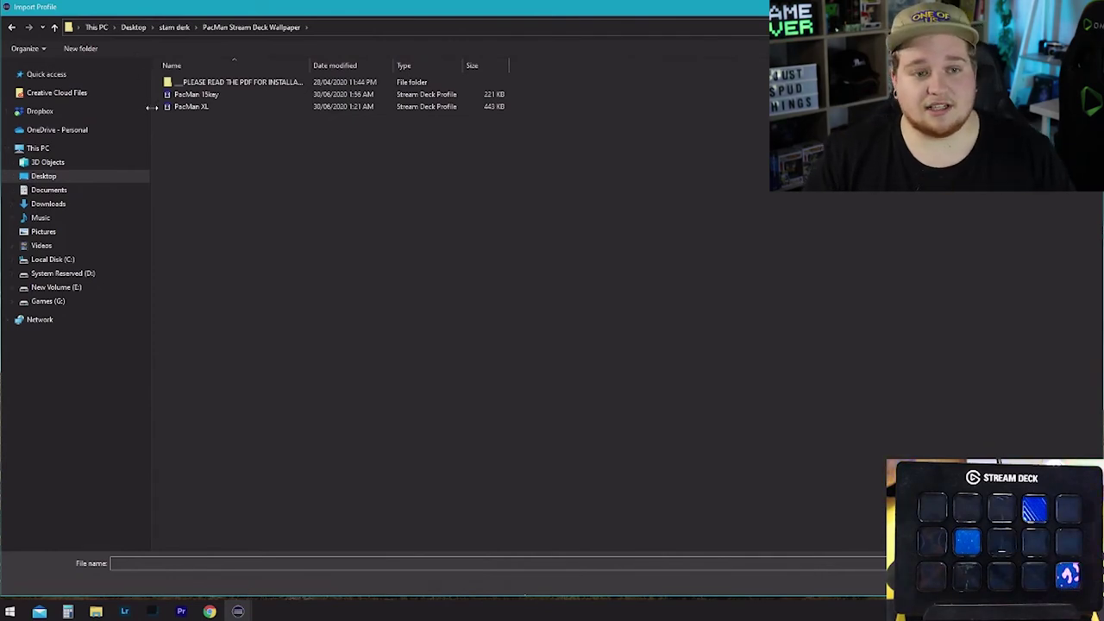
pyautogui.doubleClick(197, 94)
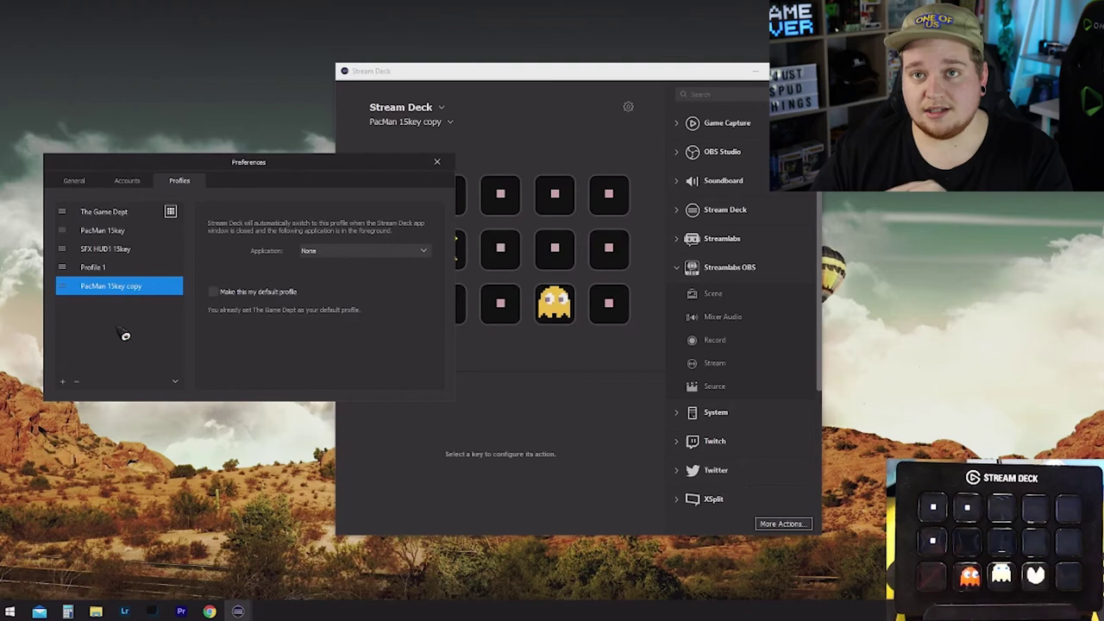
# - Close the preferences and switch the deck to Profile 1
pyautogui.click(111, 267)
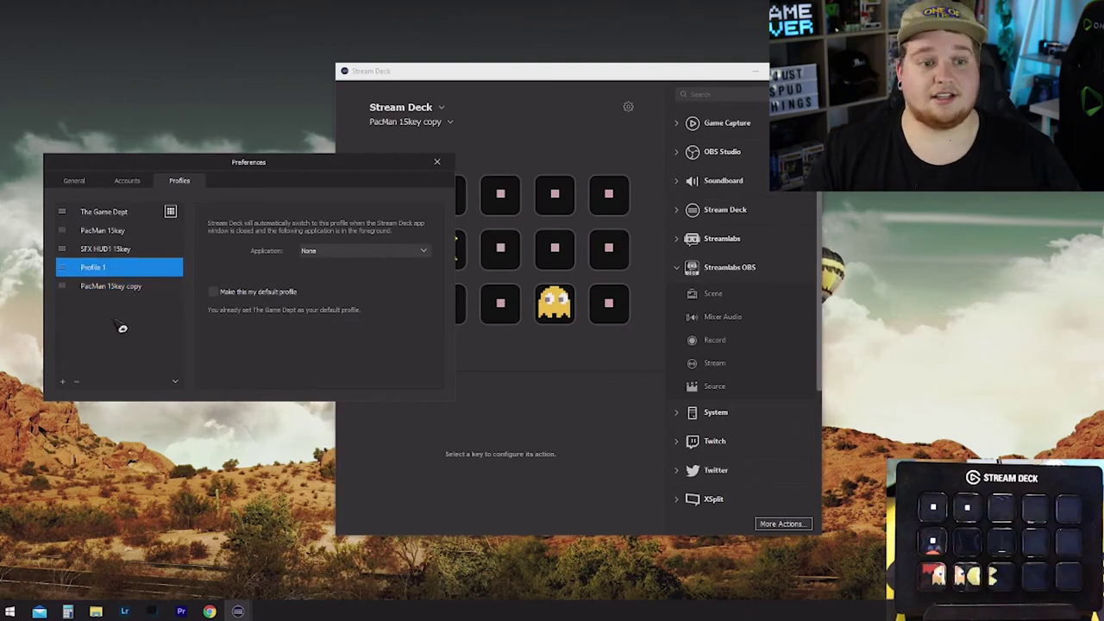
pyautogui.click(82, 181)
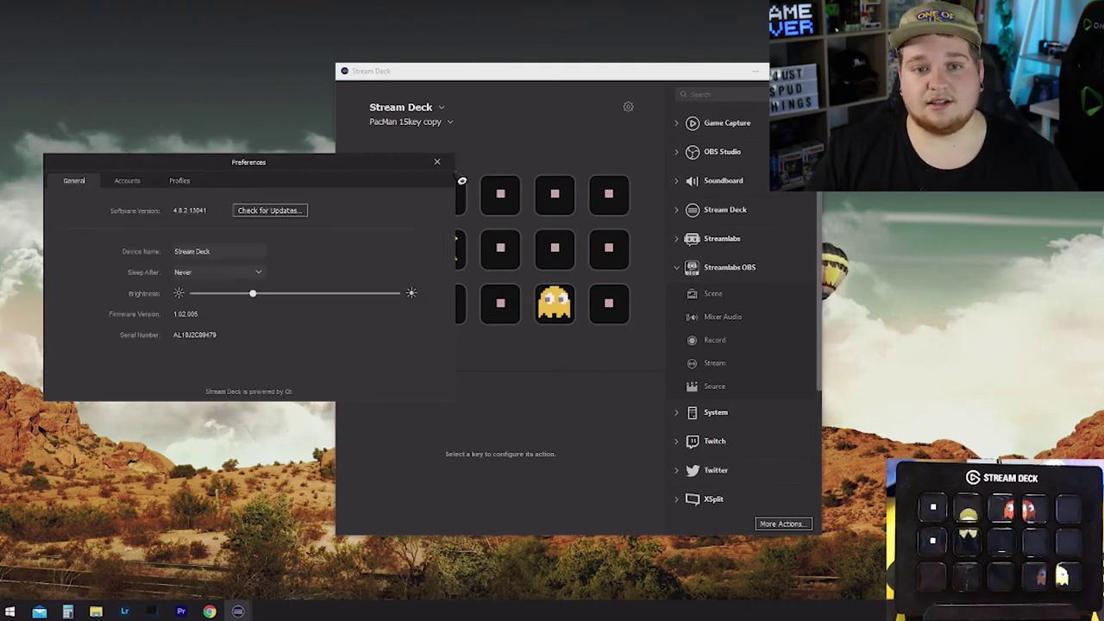
pyautogui.click(436, 161)
pyautogui.click(455, 126)
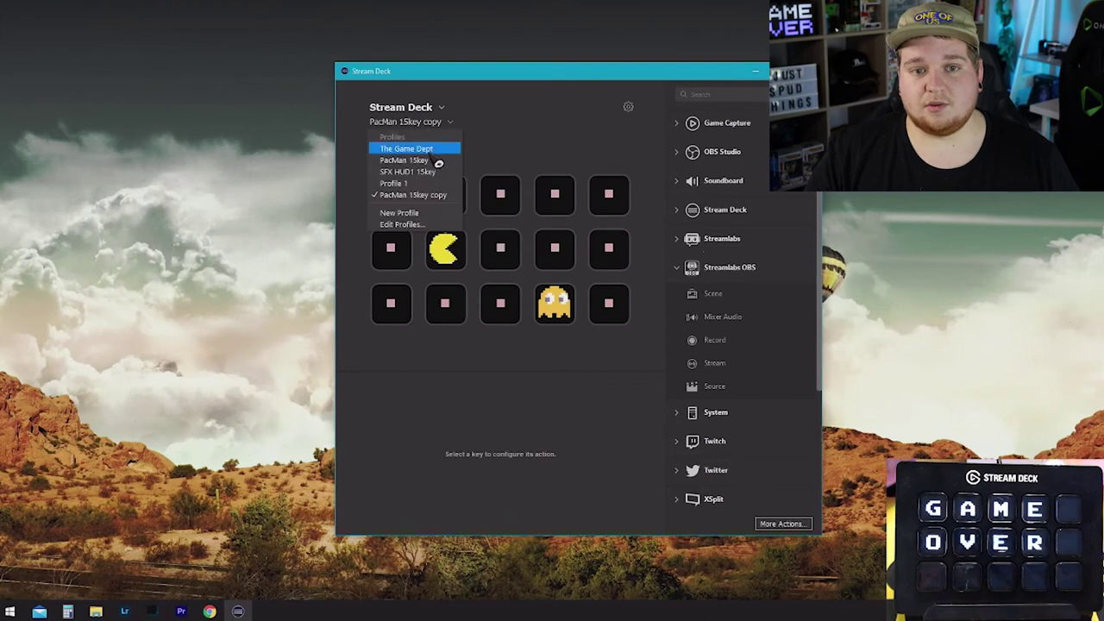
pyautogui.click(436, 181)
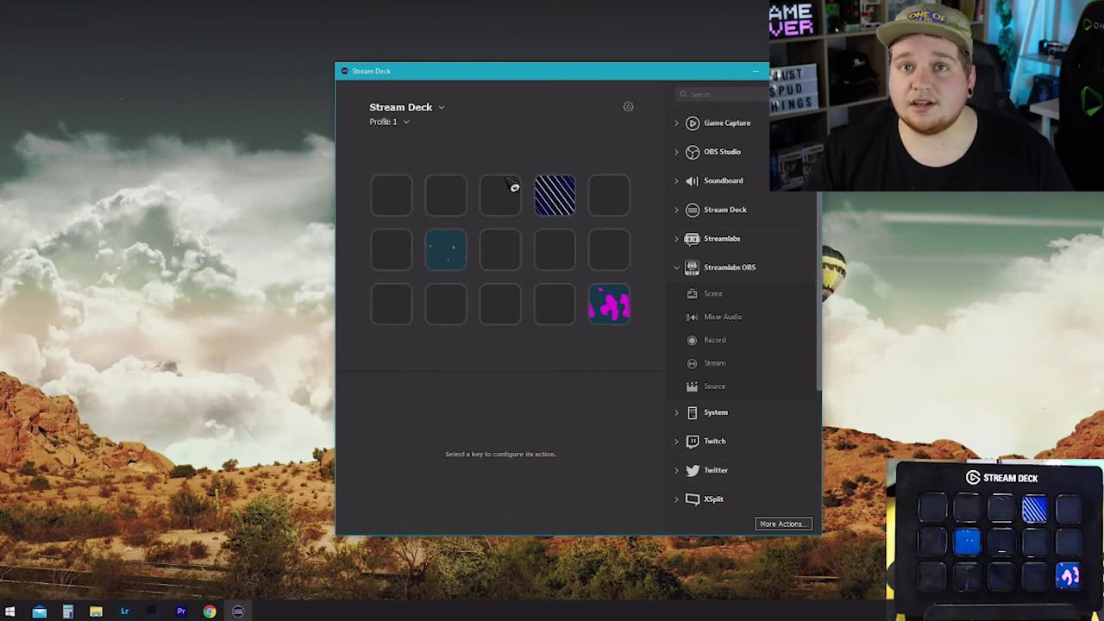
# - Assign a Stream Deck Switch Profile action to the first key of the bottom row
pyautogui.click(696, 274)
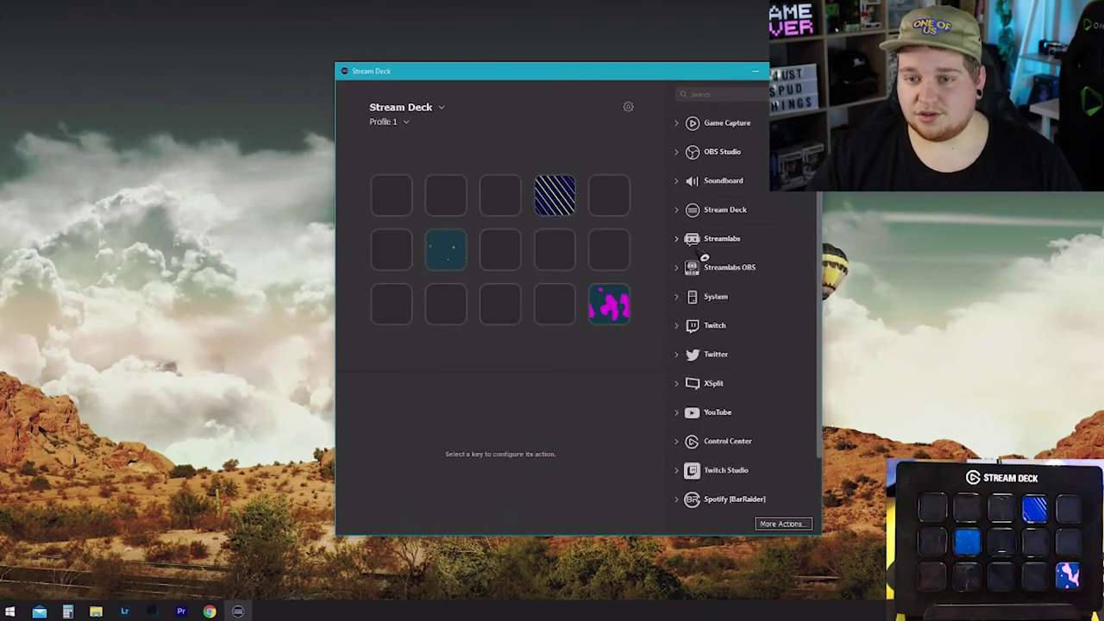
pyautogui.click(724, 212)
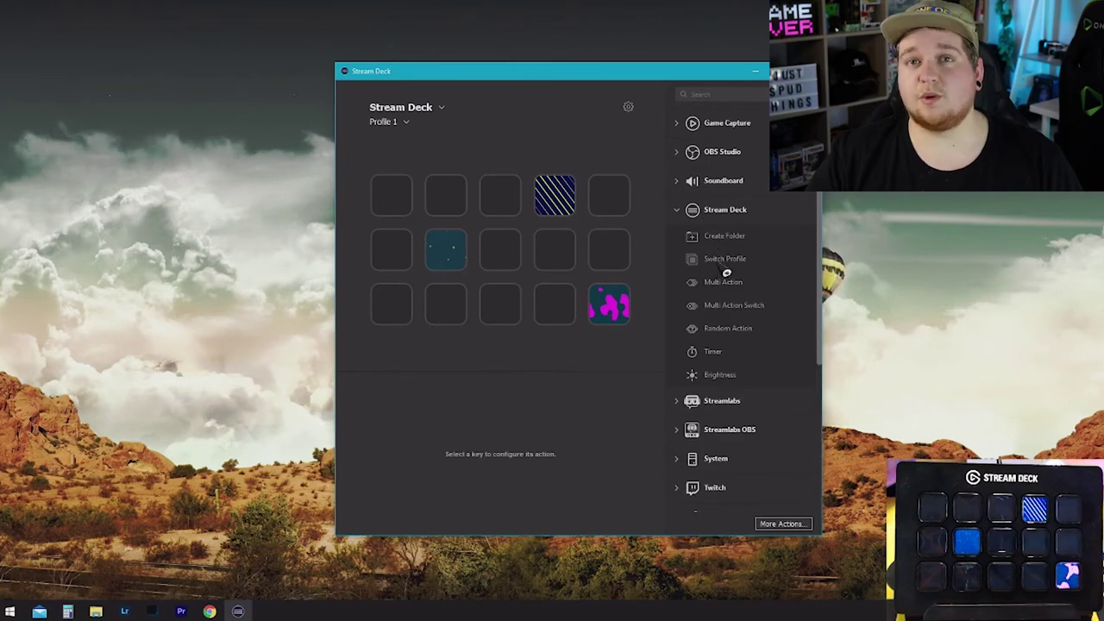
pyautogui.moveTo(739, 271); pyautogui.dragTo(405, 321)
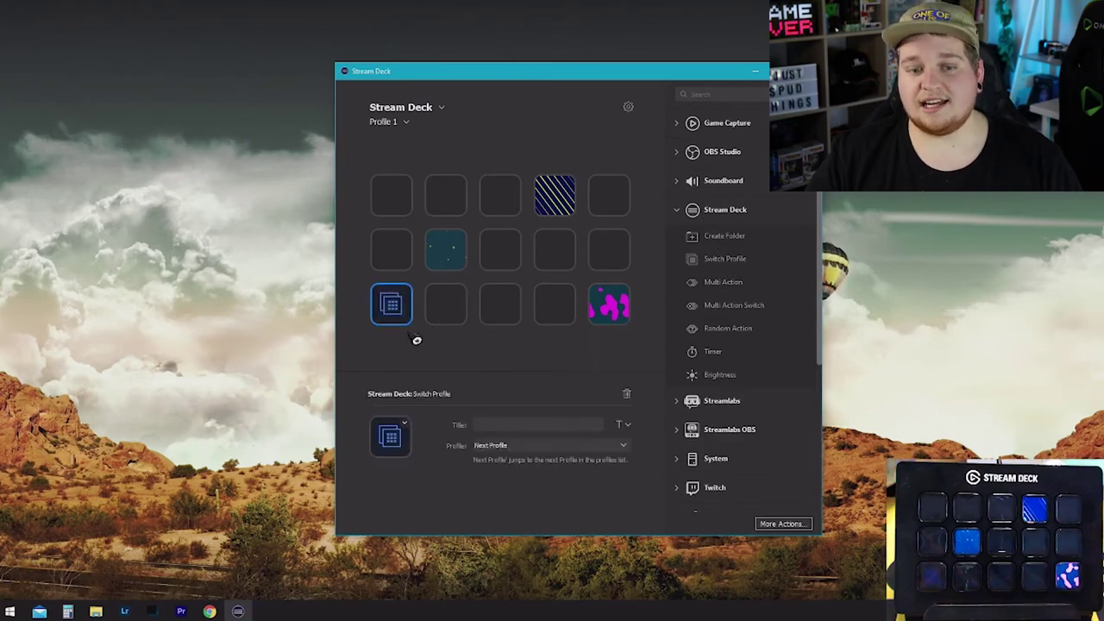
# - Set the Switch Profile key's icon from file to the PacMan image in the PacMan Stream Deck Wallpaper folder
pyautogui.click(415, 432)
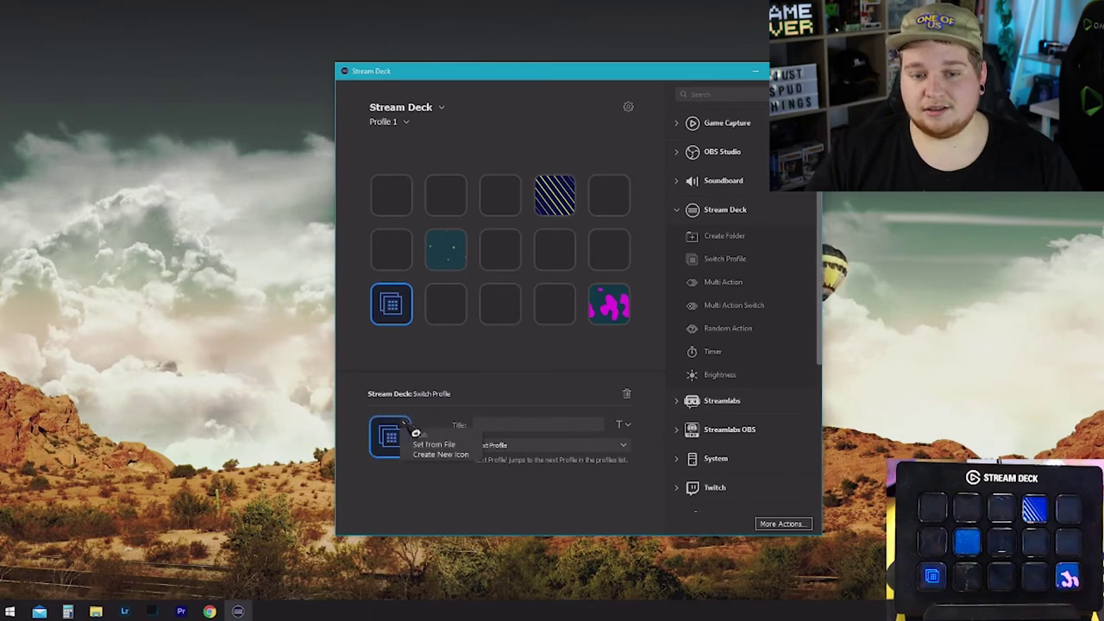
pyautogui.click(428, 444)
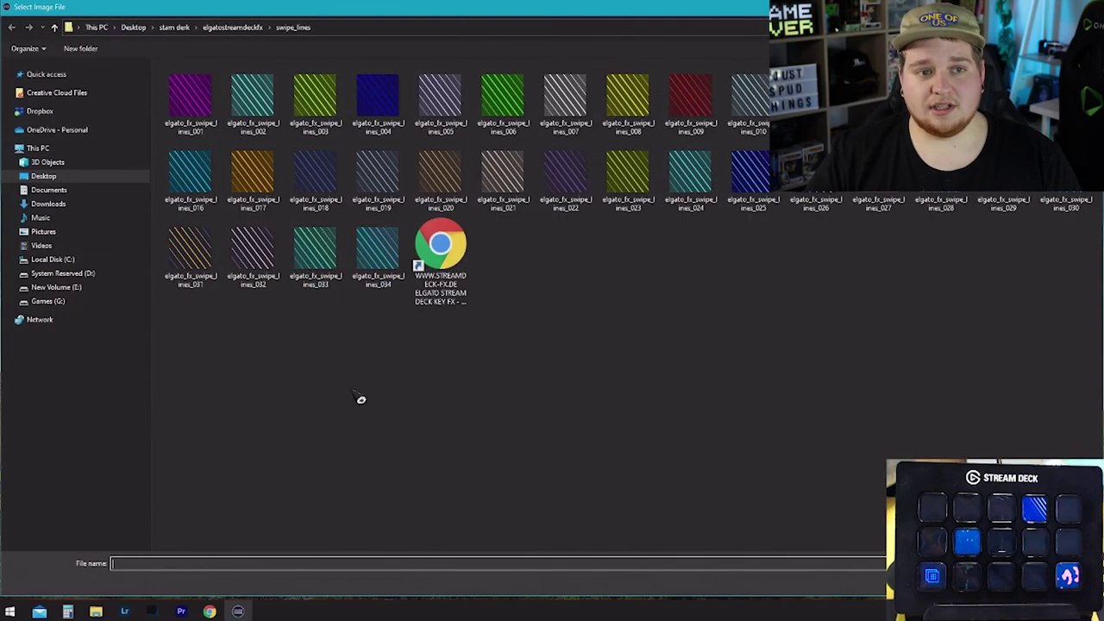
pyautogui.click(233, 27)
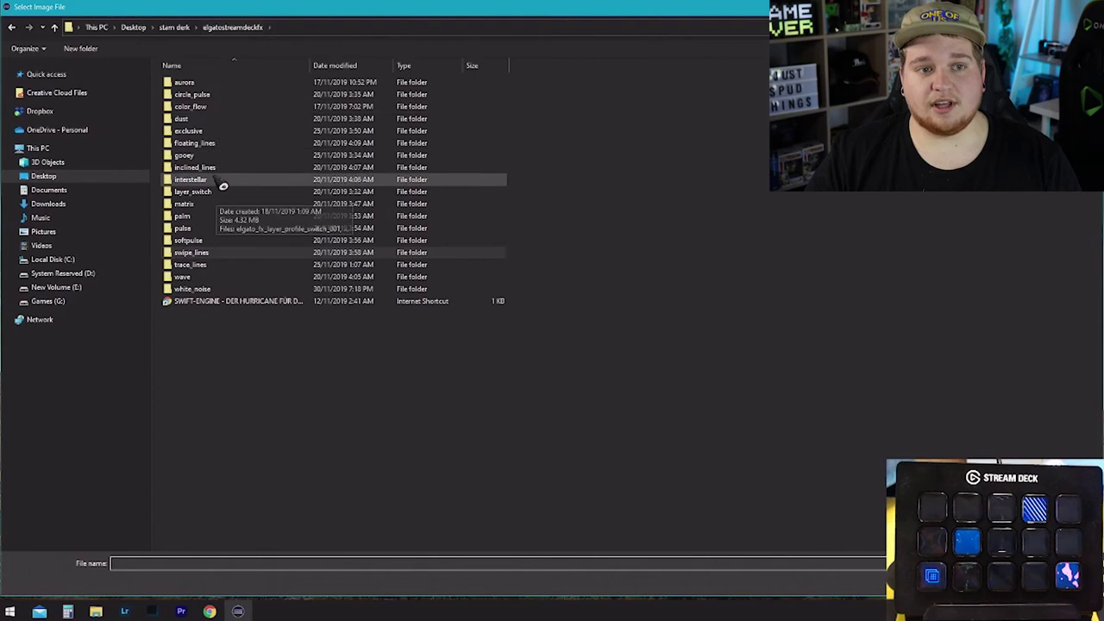
pyautogui.click(174, 27)
pyautogui.doubleClick(247, 121)
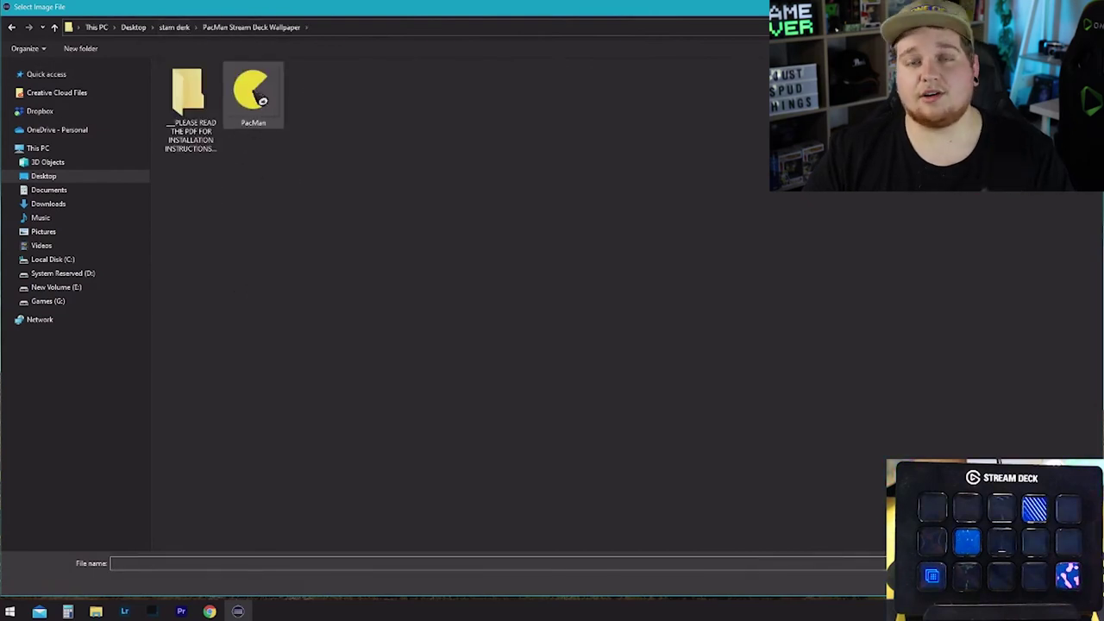
pyautogui.doubleClick(260, 108)
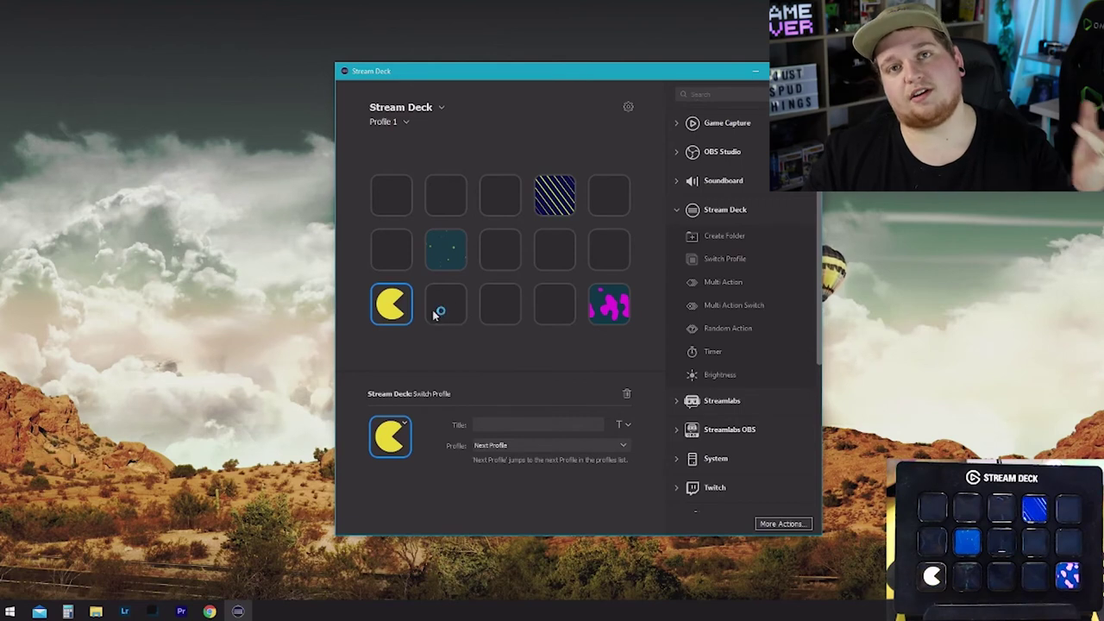
# - Set the Pac-Man key's target profile to PacMan 15key copy, deselect the key and return to Profile 1
pyautogui.click(561, 447)
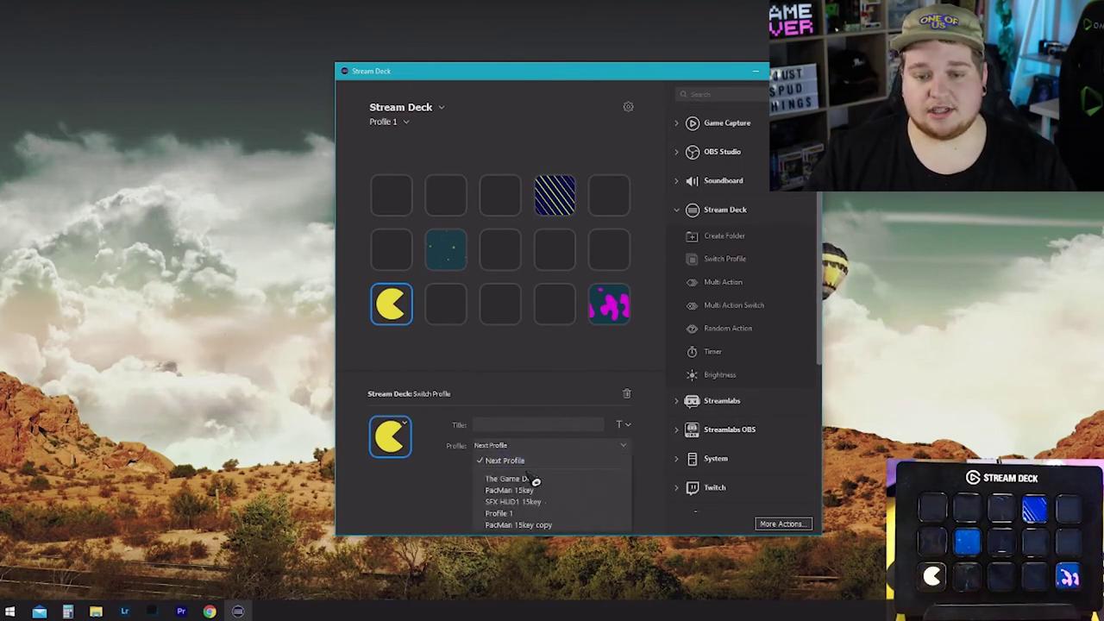
pyautogui.click(543, 526)
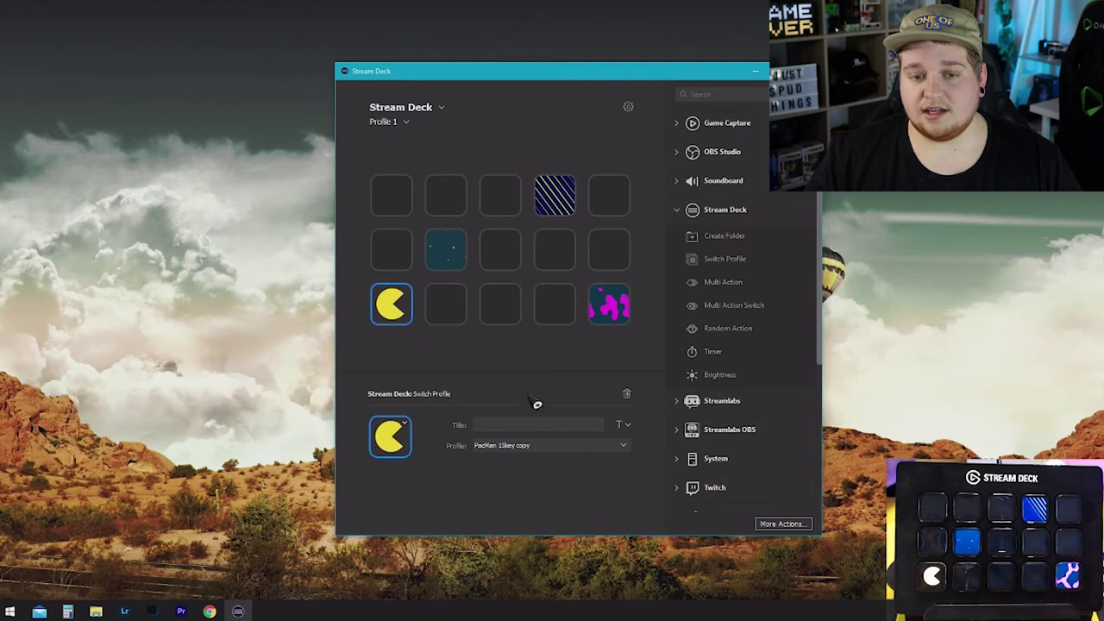
pyautogui.click(542, 364)
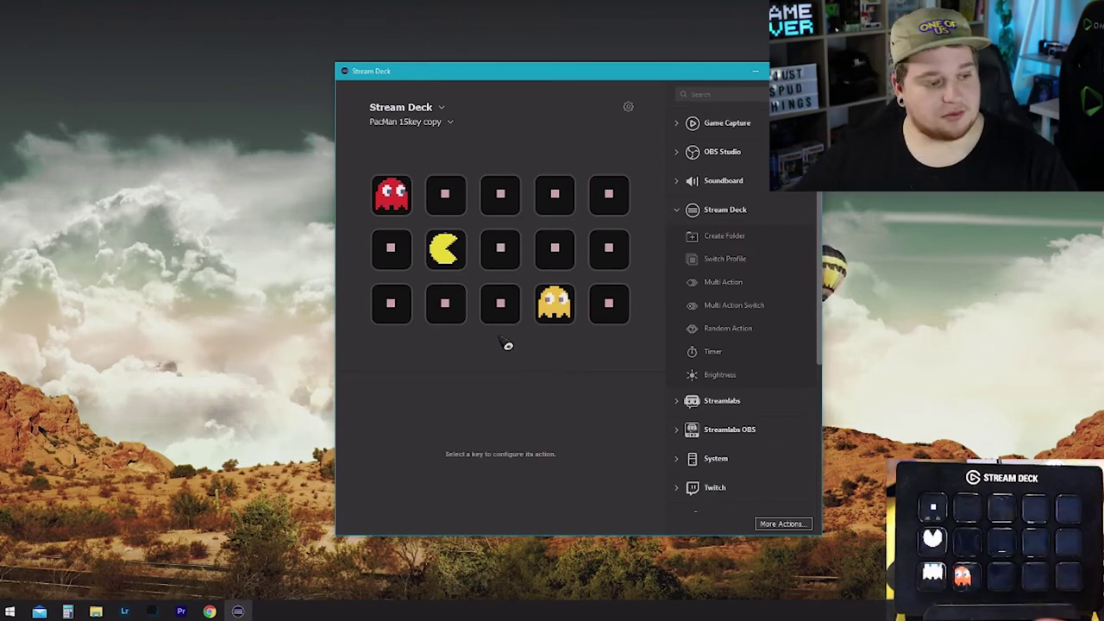
pyautogui.click(438, 127)
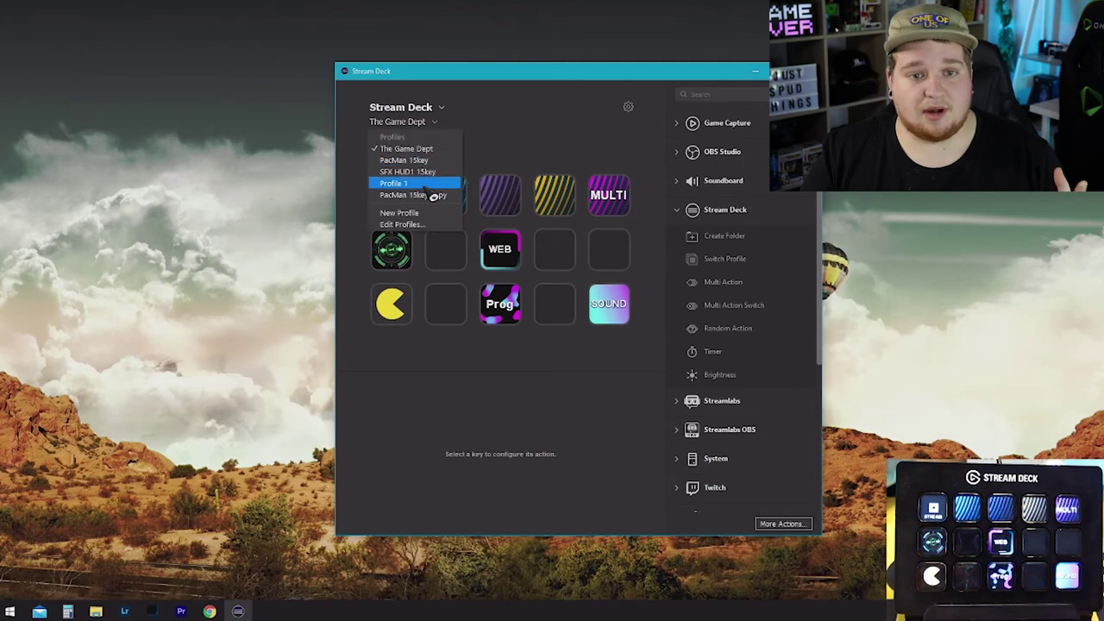
pyautogui.click(429, 184)
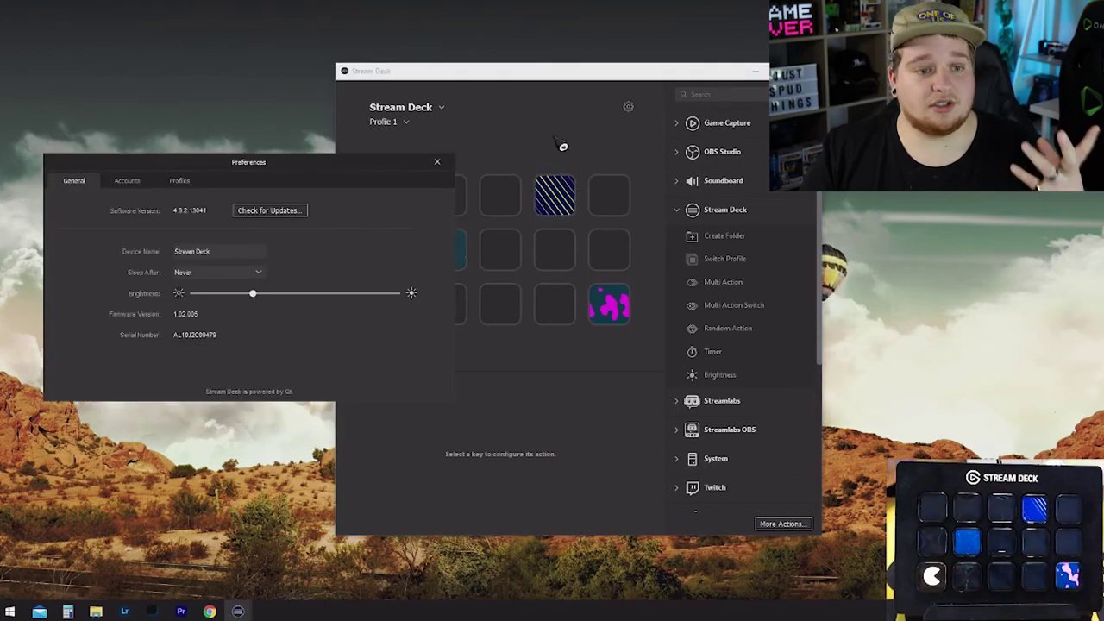
# - Import the SFX HUD1 15key profile from the HUD1 Stream Deck Wallpaper folder through the profile preferences
pyautogui.click(178, 182)
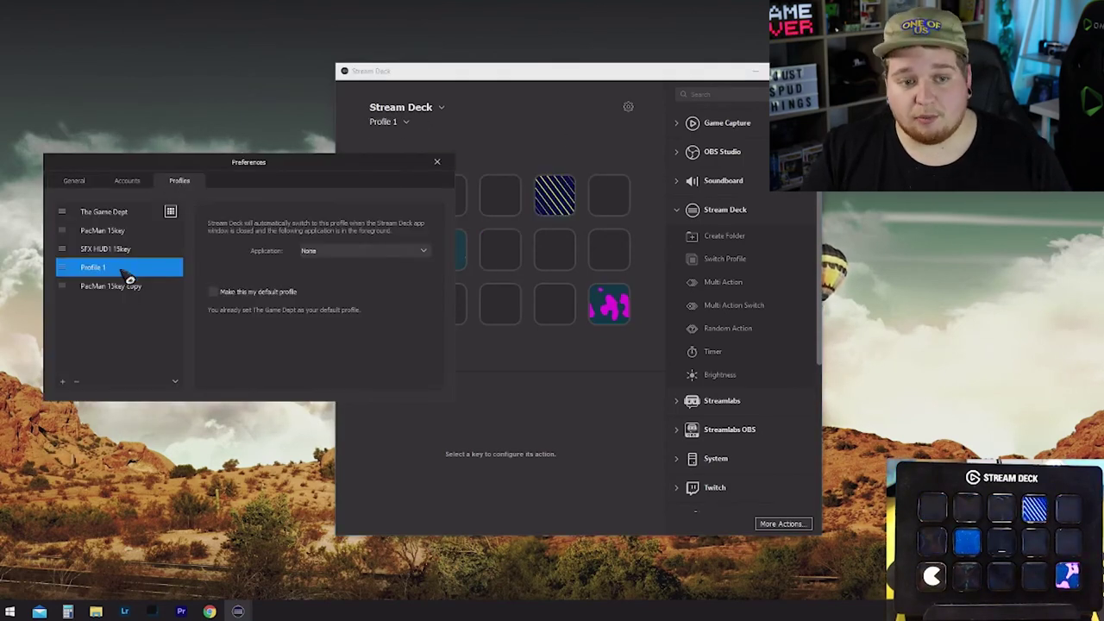
pyautogui.click(122, 213)
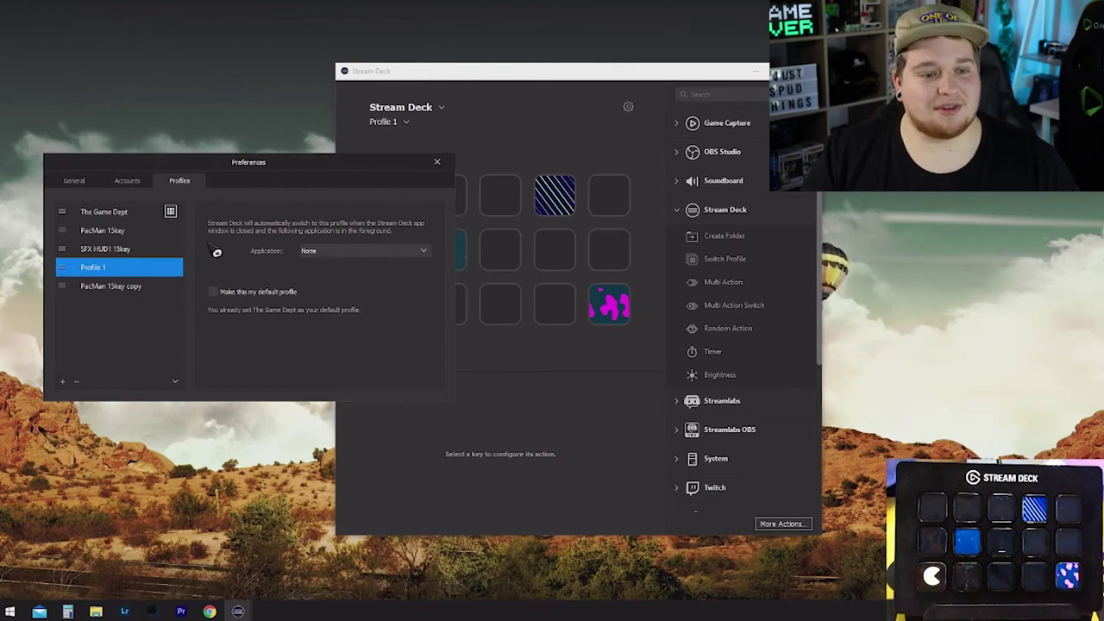
pyautogui.click(177, 383)
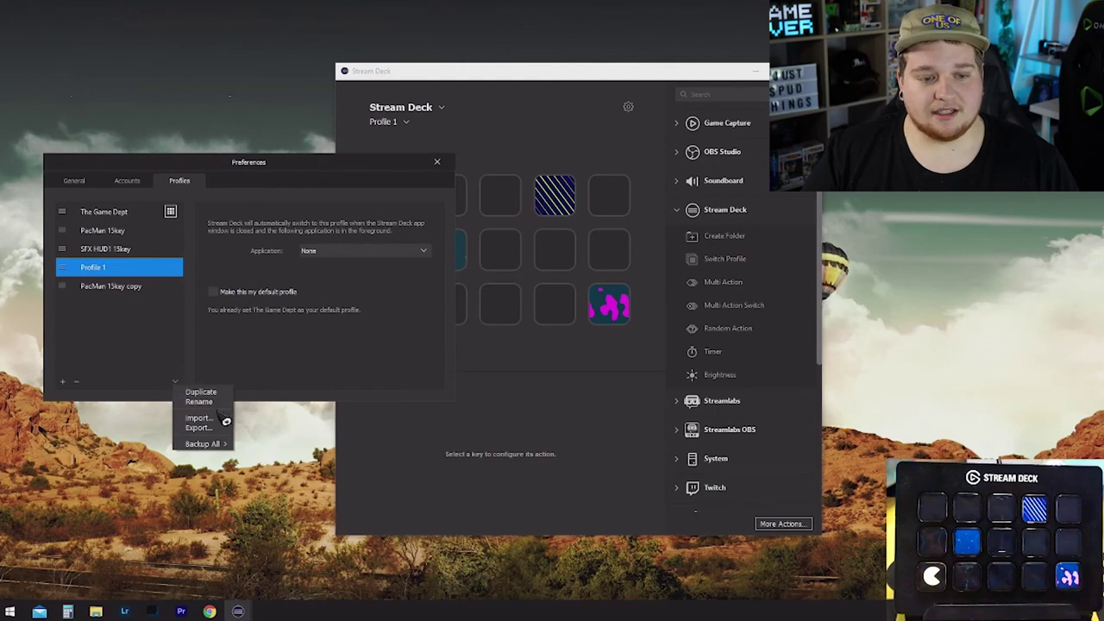
pyautogui.click(220, 418)
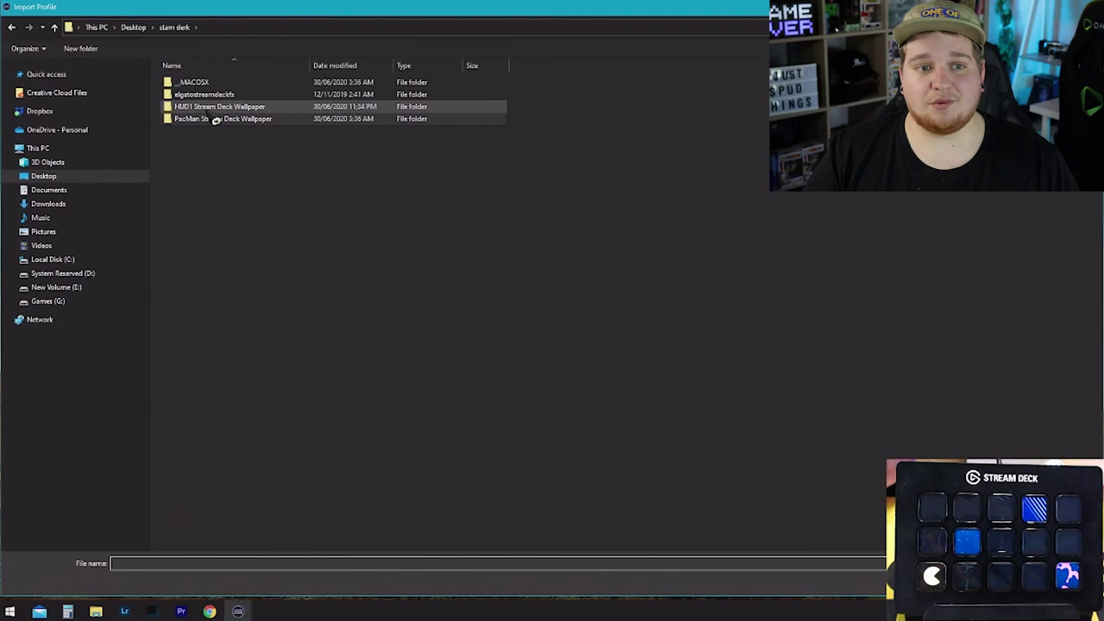
pyautogui.doubleClick(212, 107)
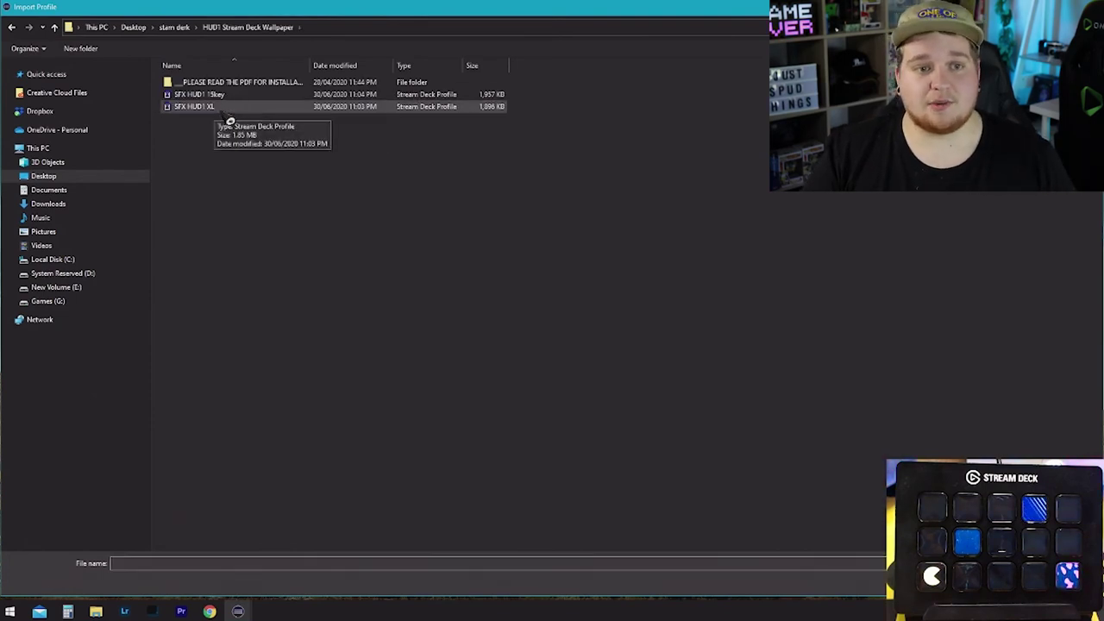
pyautogui.doubleClick(228, 99)
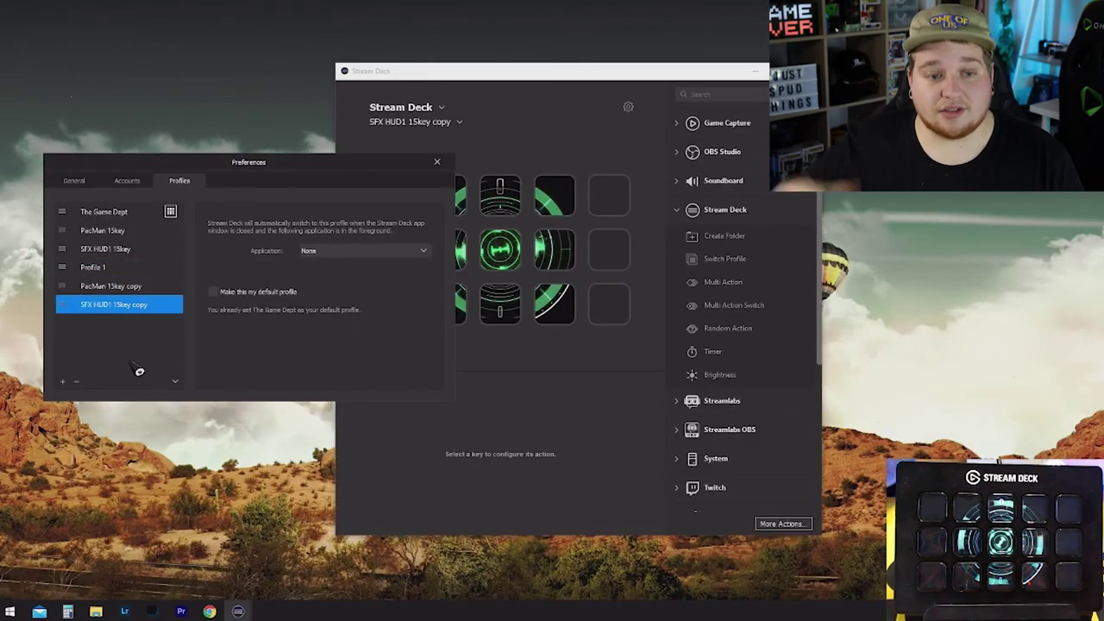
# - Close the preferences and switch from the imported HUD profile back to Profile 1
pyautogui.click(437, 161)
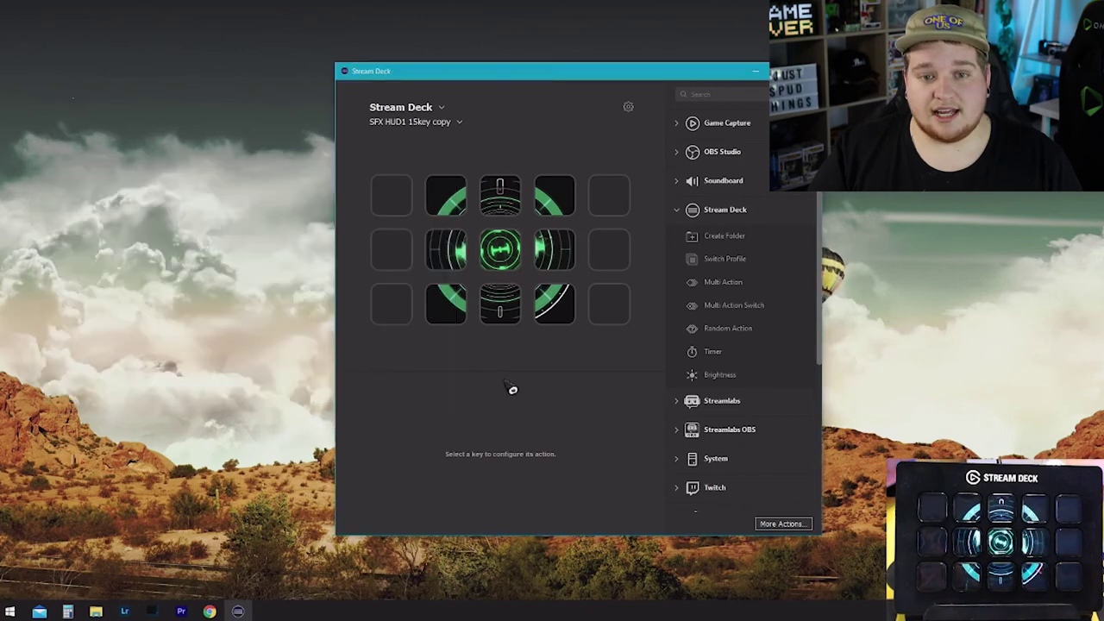
pyautogui.click(457, 122)
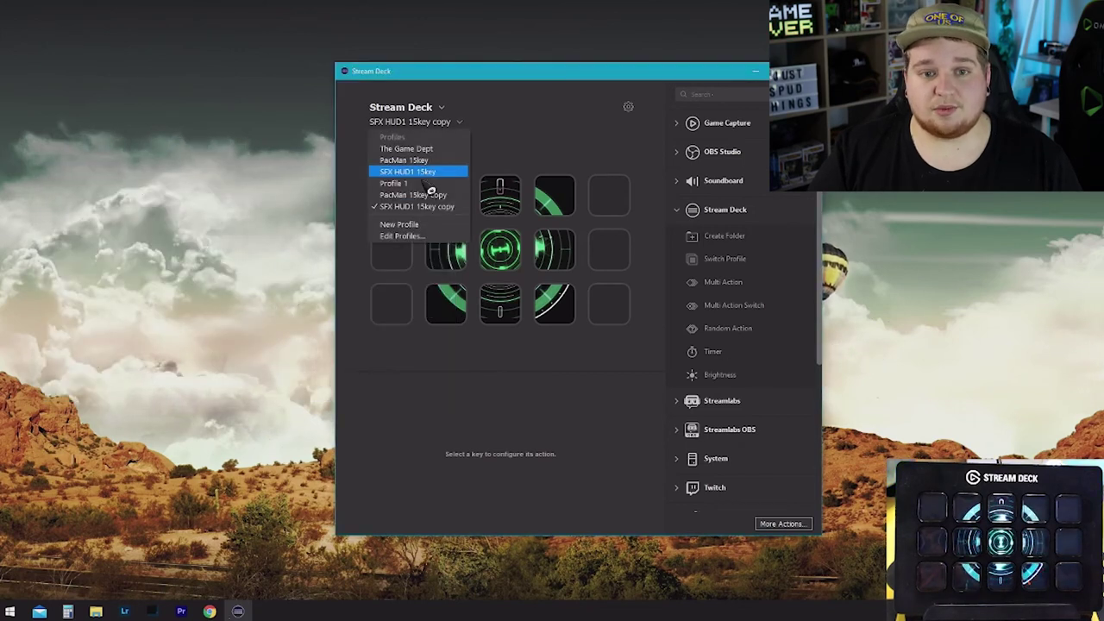
pyautogui.click(415, 181)
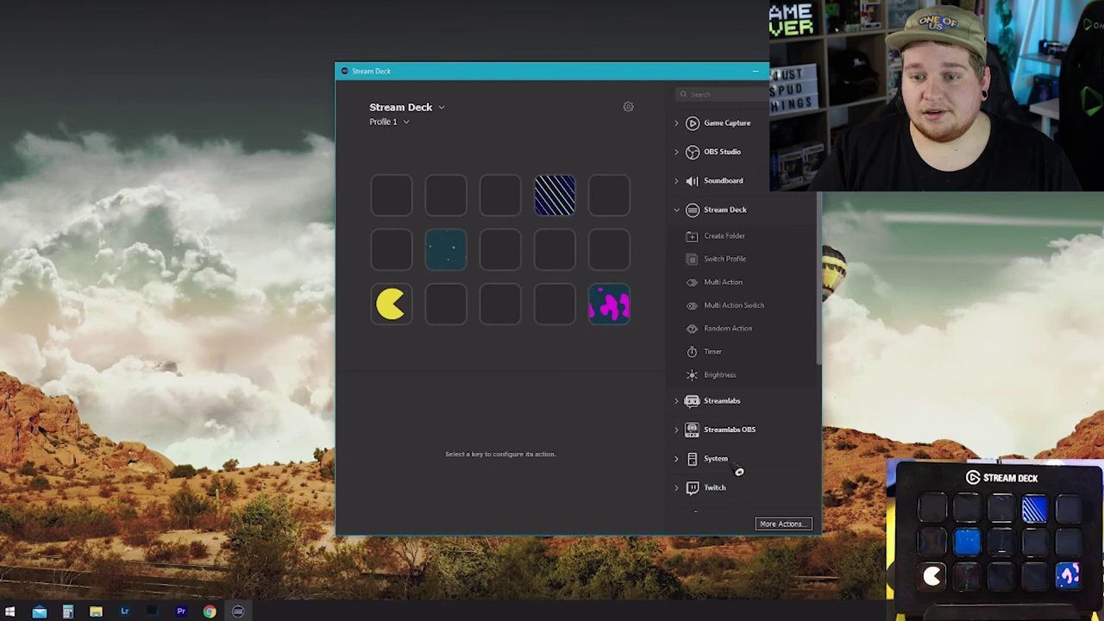
# - Add a Switch Profile key beside the Pac-Man key and set its icon from file to the green HUD image in the HUD1 Stream Deck Wallpaper folder
pyautogui.moveTo(730, 282); pyautogui.dragTo(458, 310)
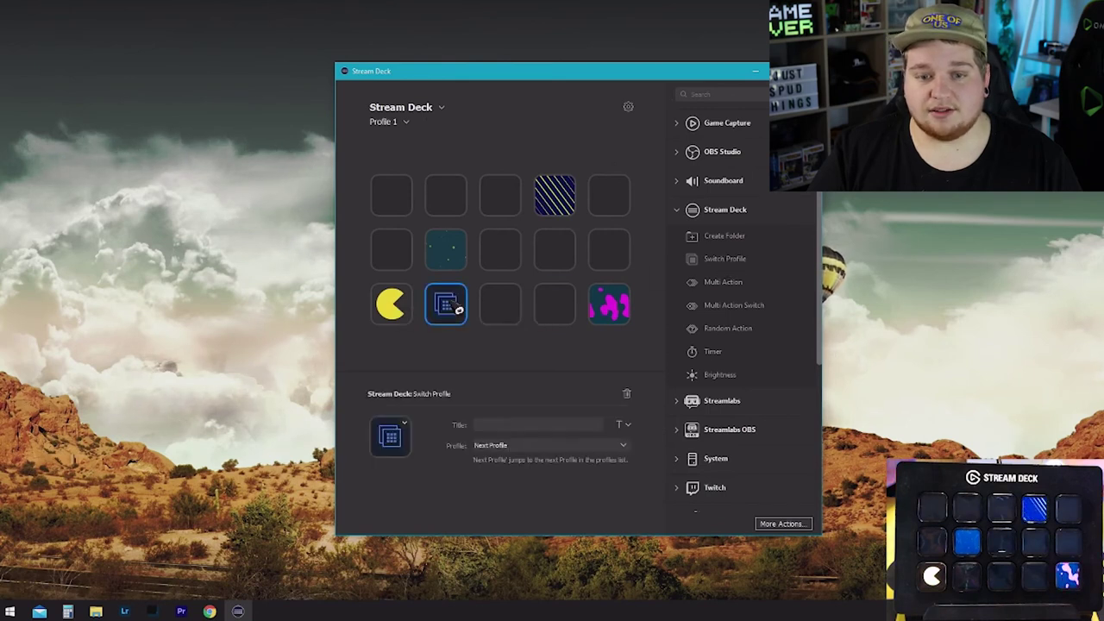
pyautogui.click(412, 437)
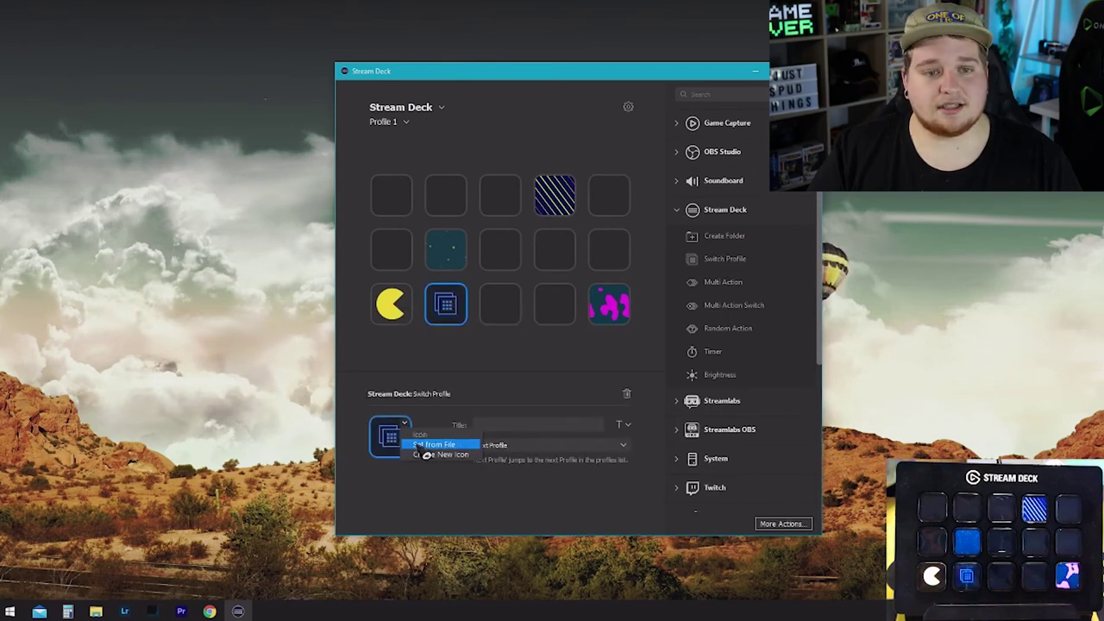
pyautogui.click(425, 440)
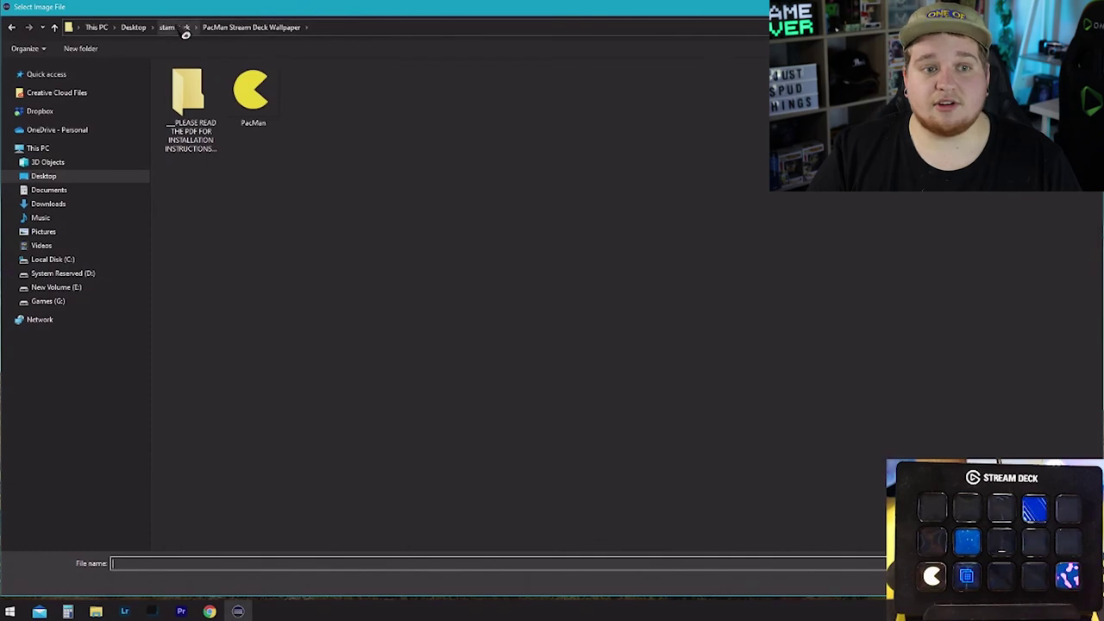
pyautogui.click(177, 28)
pyautogui.doubleClick(235, 107)
pyautogui.doubleClick(253, 91)
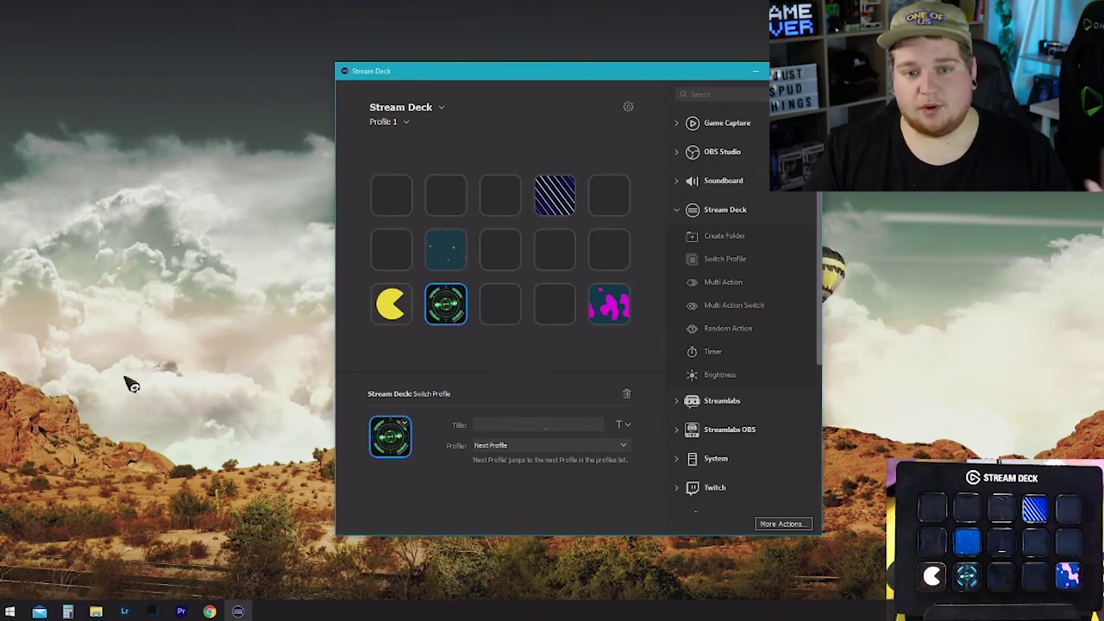
# - Set the HUD key's target profile to SFX HUD1 15key copy and deselect the key
pyautogui.click(587, 454)
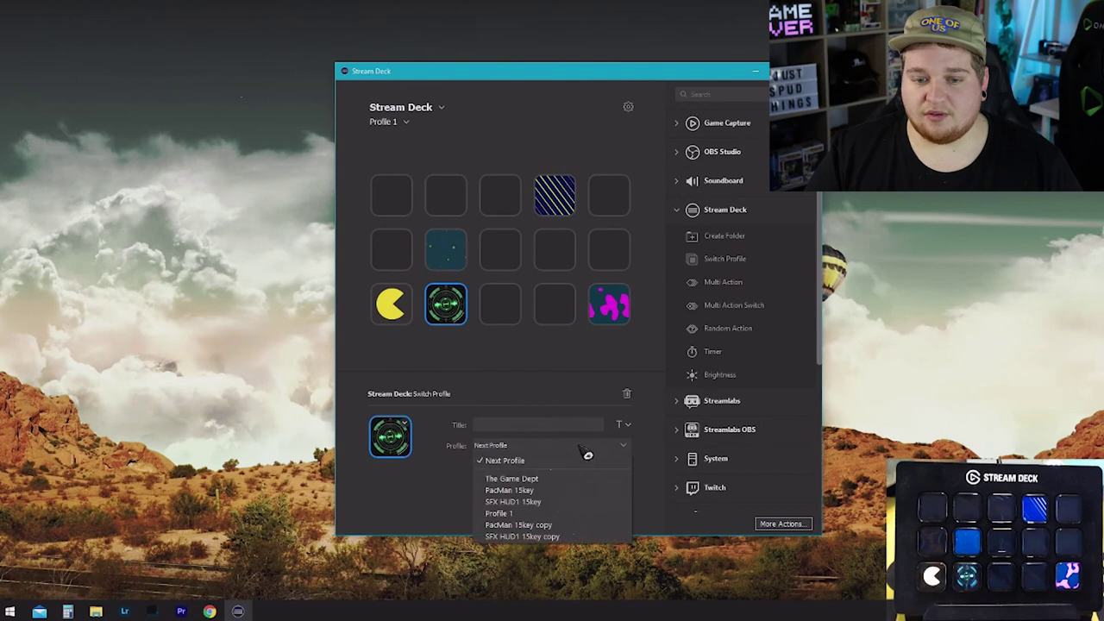
pyautogui.click(536, 536)
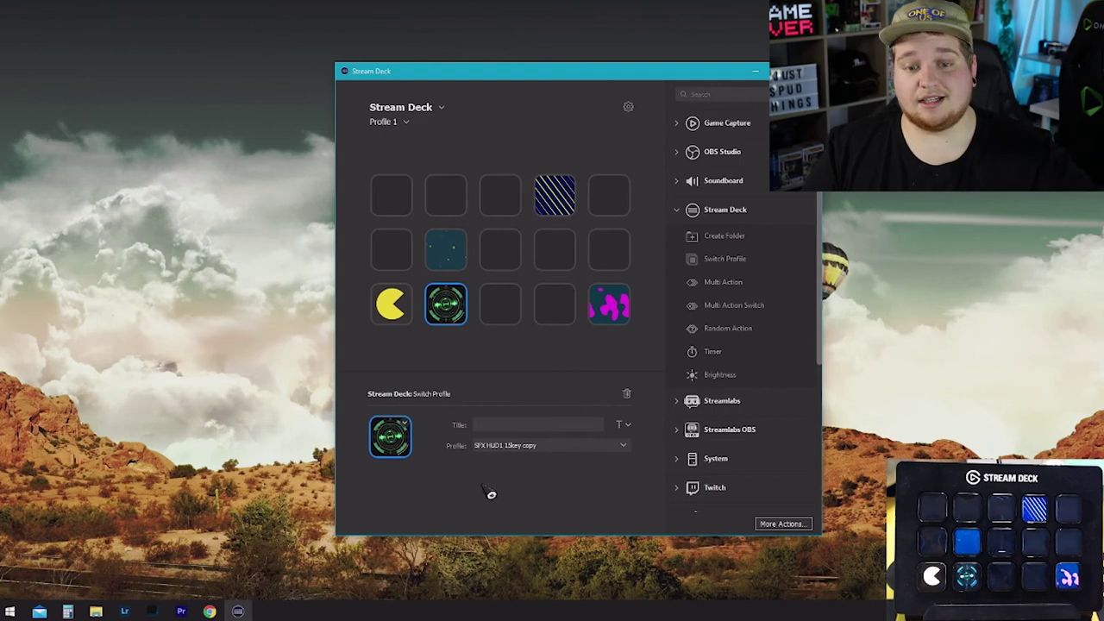
pyautogui.click(533, 367)
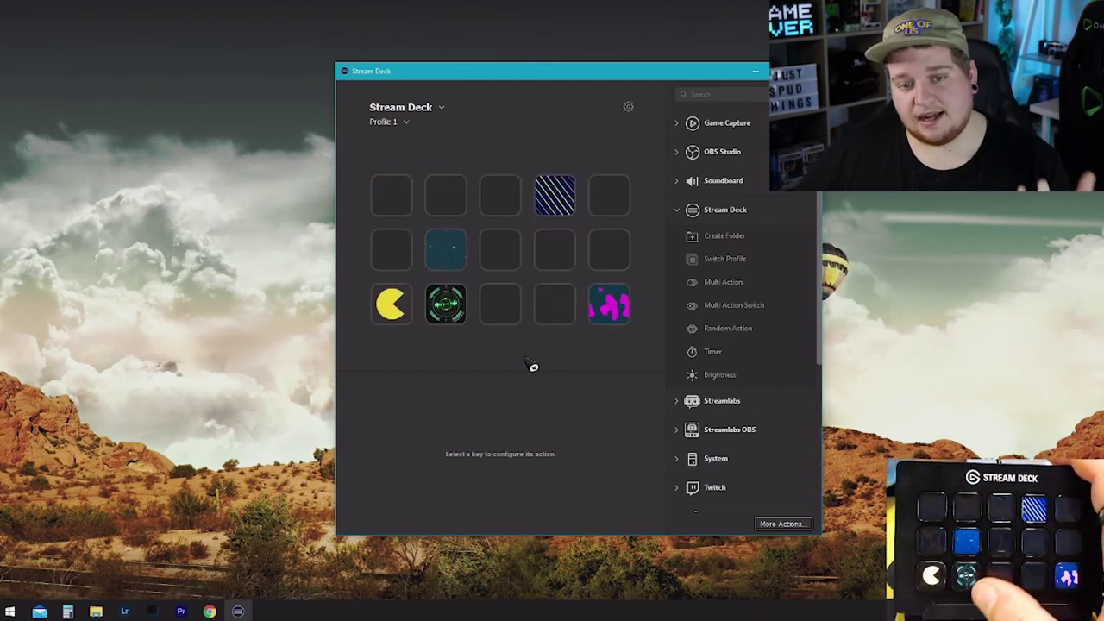
# - Examine the application and default-profile options in the profile preferences, close them and return to Profile 1
pyautogui.click(629, 104)
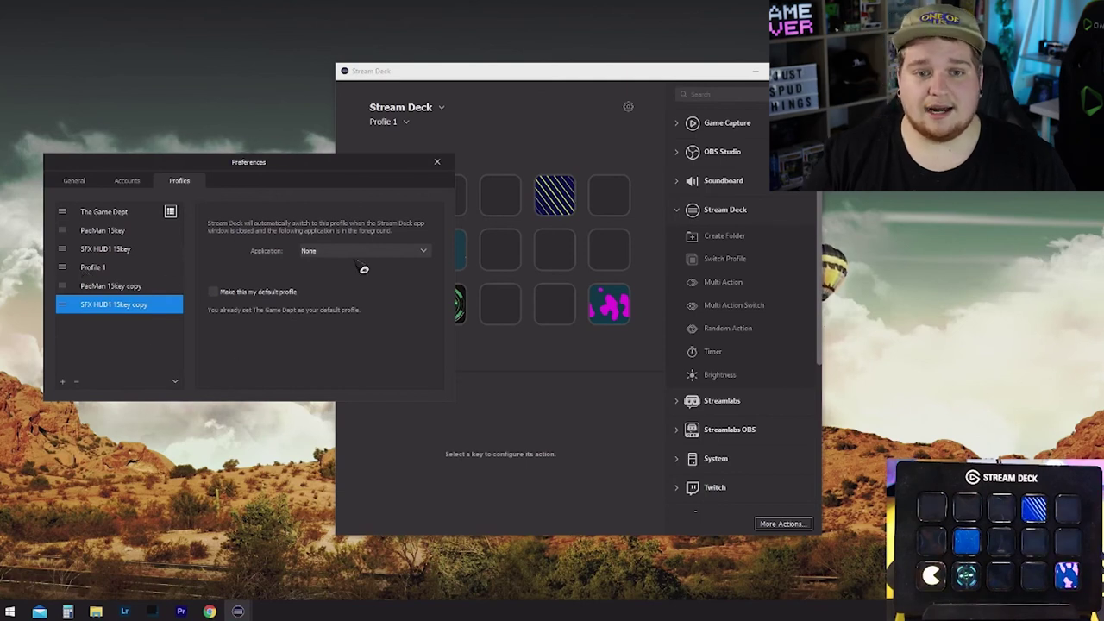
pyautogui.click(436, 161)
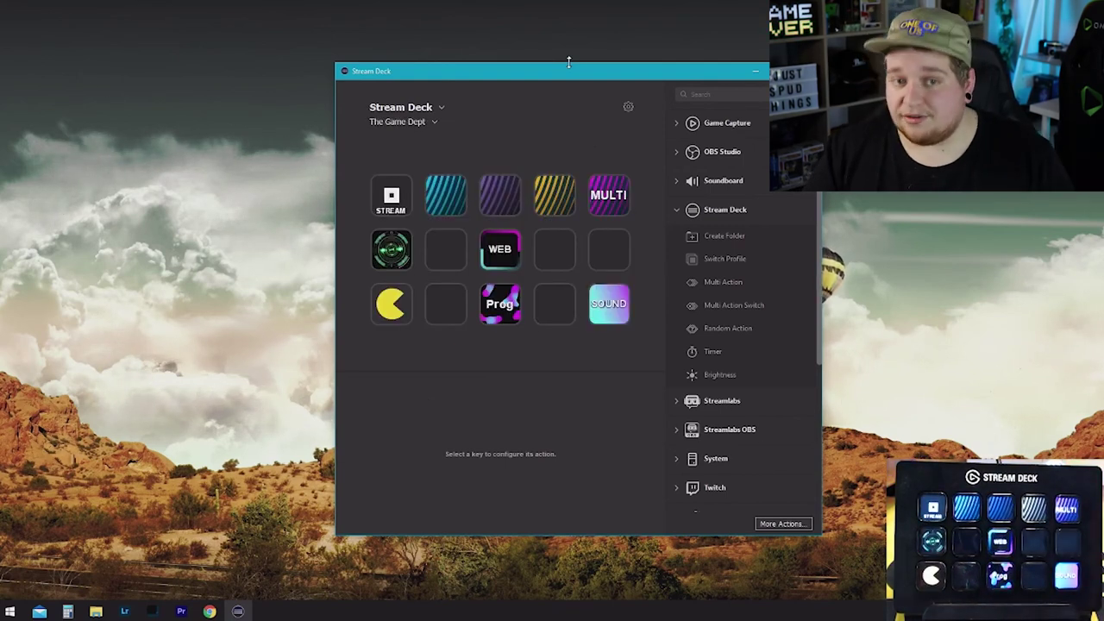
pyautogui.click(429, 124)
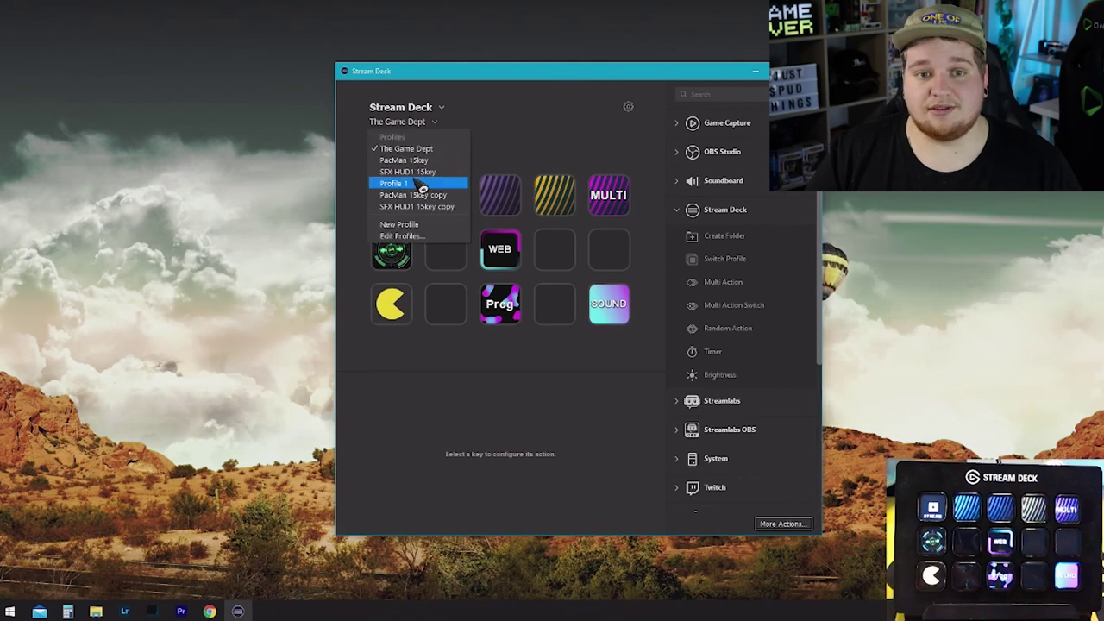
pyautogui.click(424, 185)
# - Compare the key layout of The Game Dept profile with Profile 1 by switching between them, ending on Profile 1
pyautogui.click(405, 122)
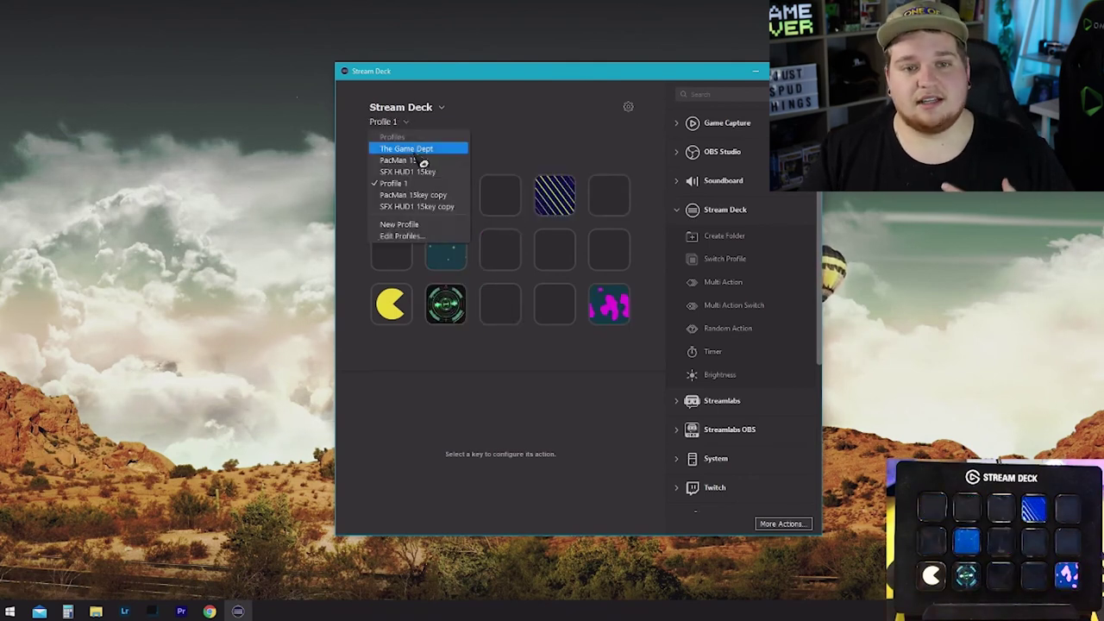
pyautogui.click(407, 146)
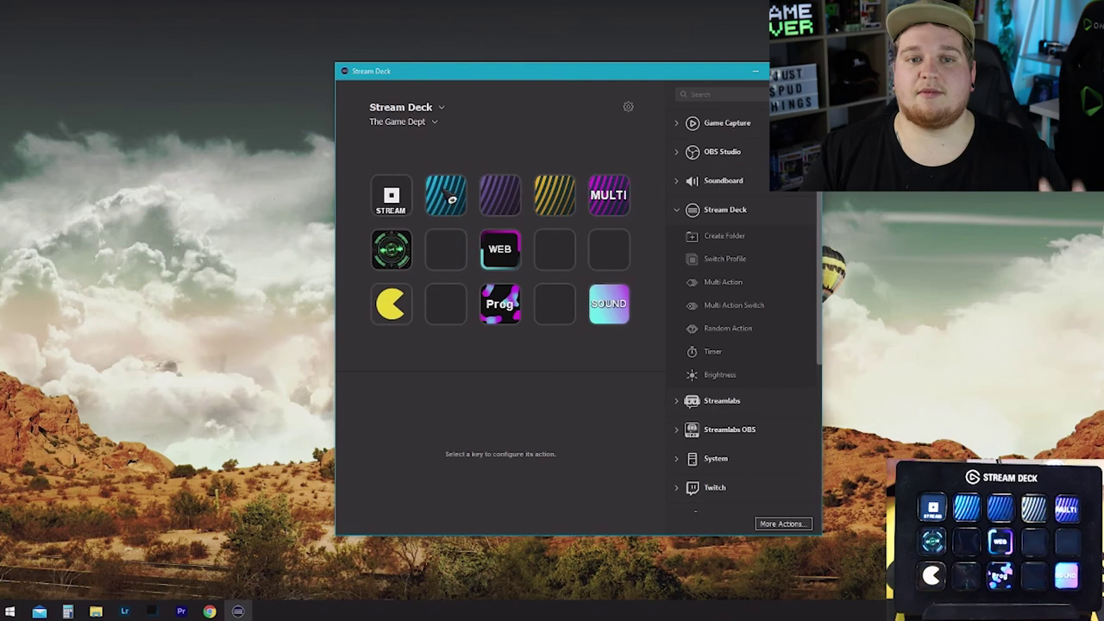
pyautogui.click(423, 123)
pyautogui.click(405, 181)
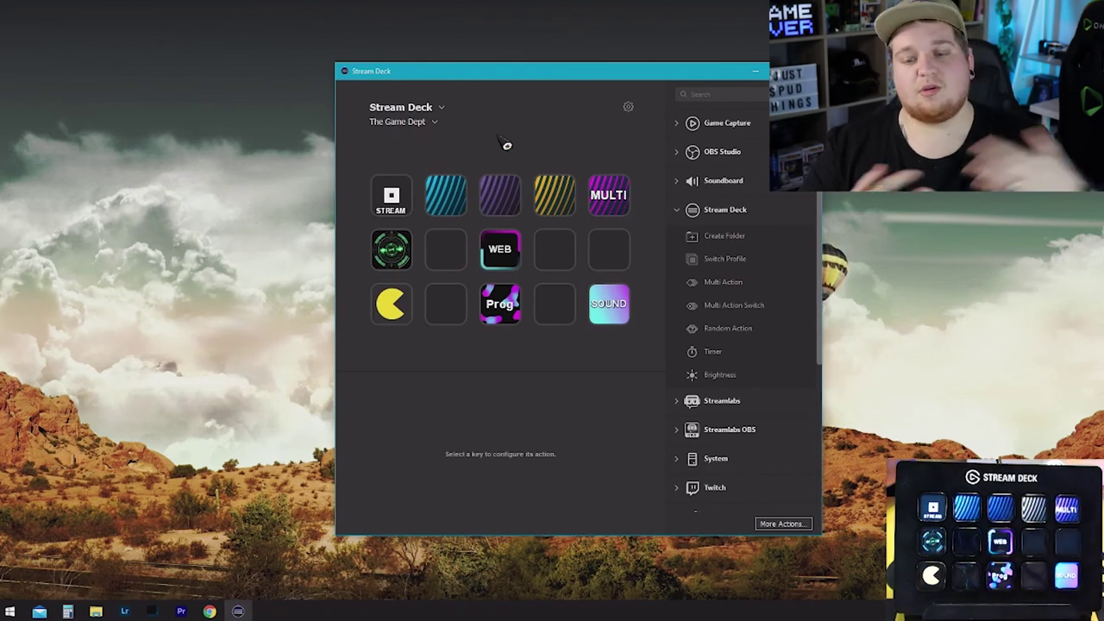
pyautogui.click(434, 122)
pyautogui.click(420, 180)
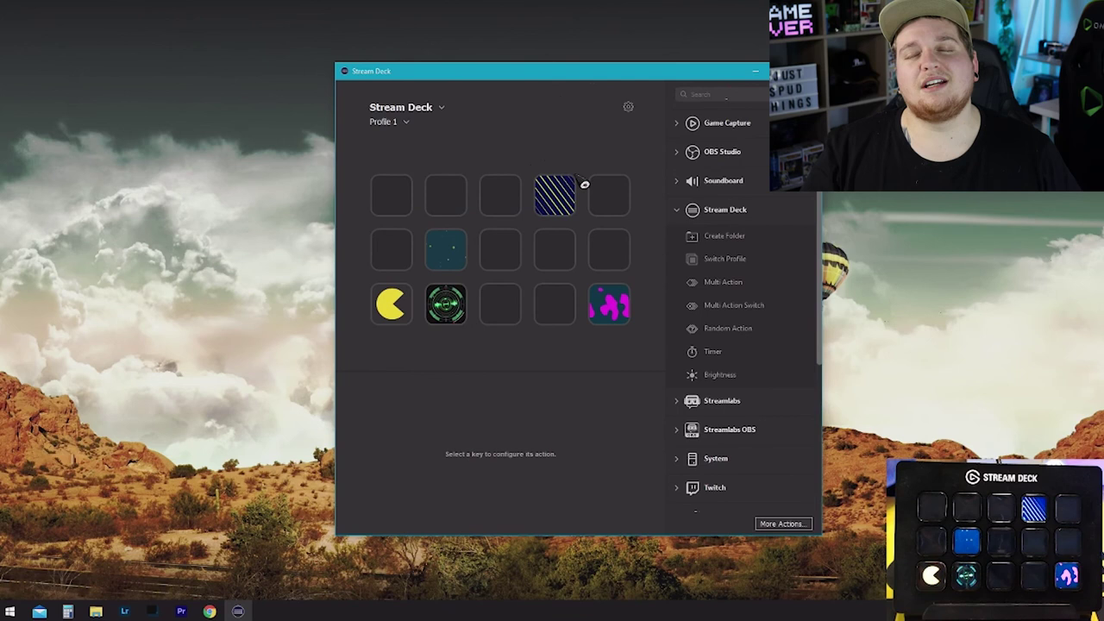